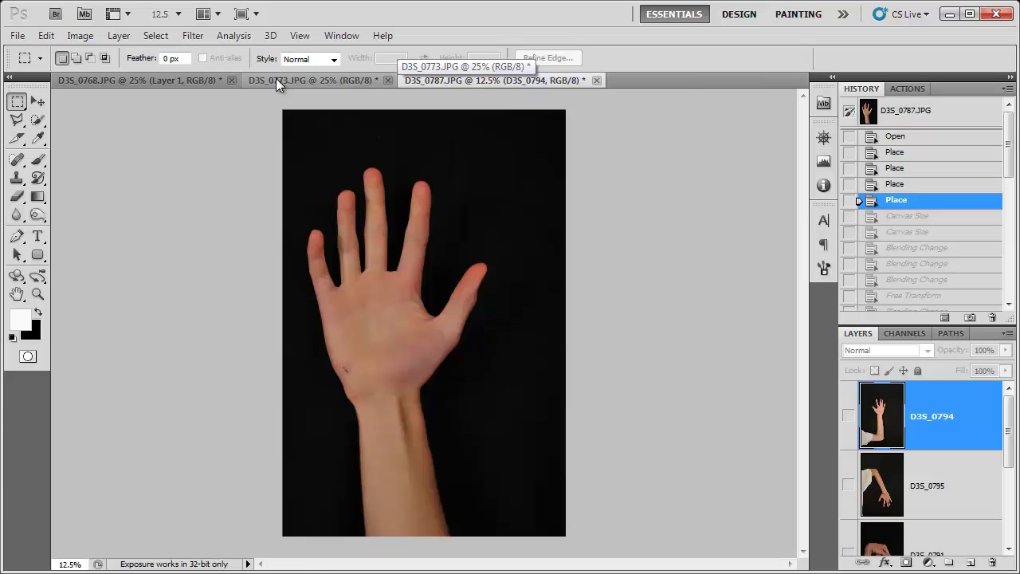
Switch to D3S_0768.JPG, compare the two portrait layers, and make Layer 1 visible.
left_click(276, 78)
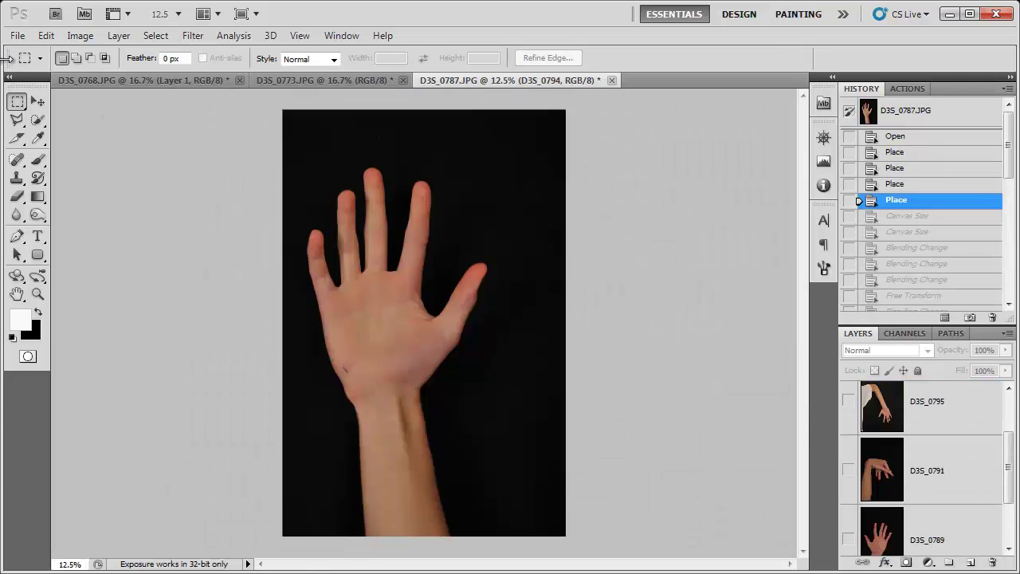
left_click(116, 79)
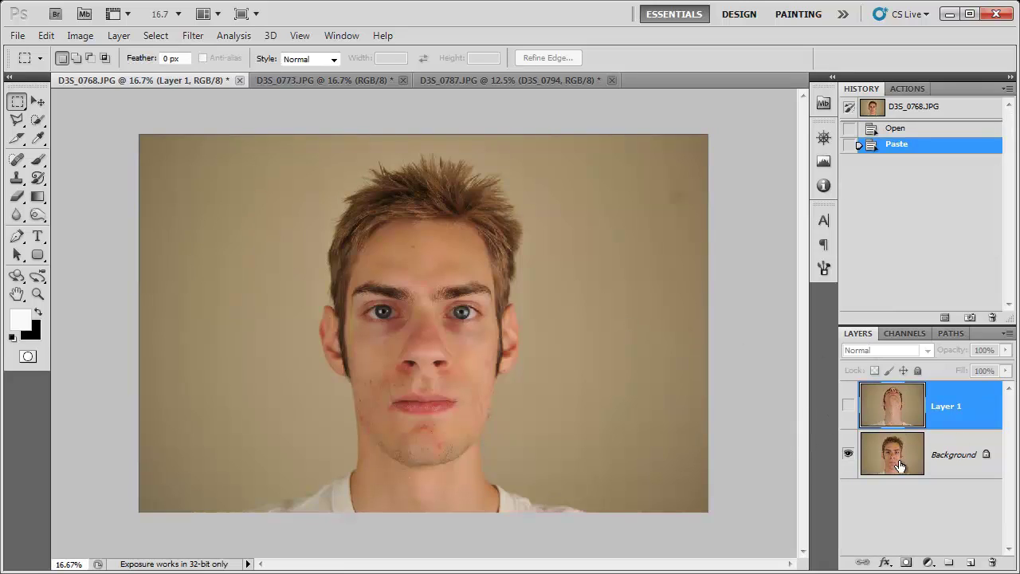
left_click(848, 407)
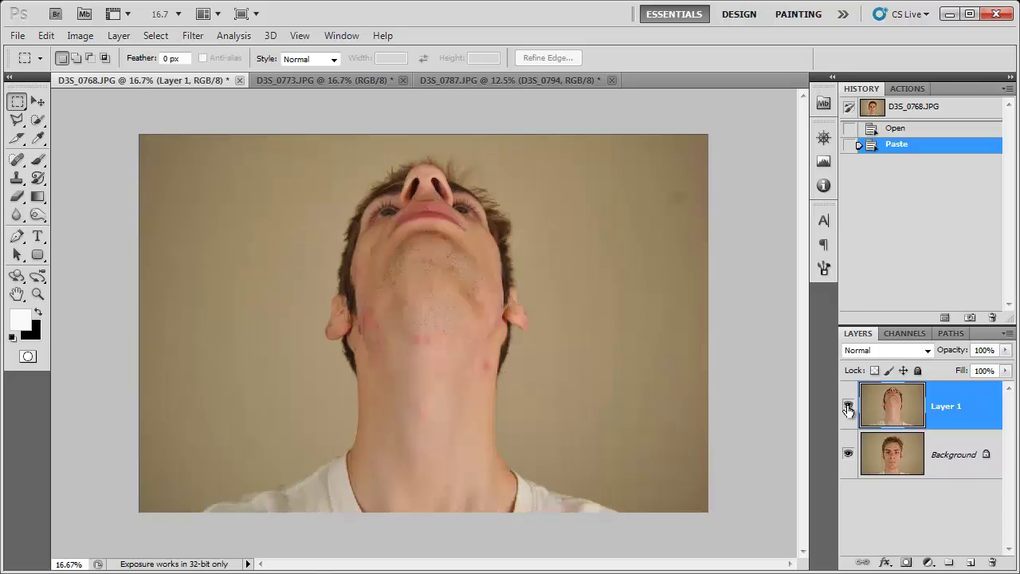
left_click(848, 407)
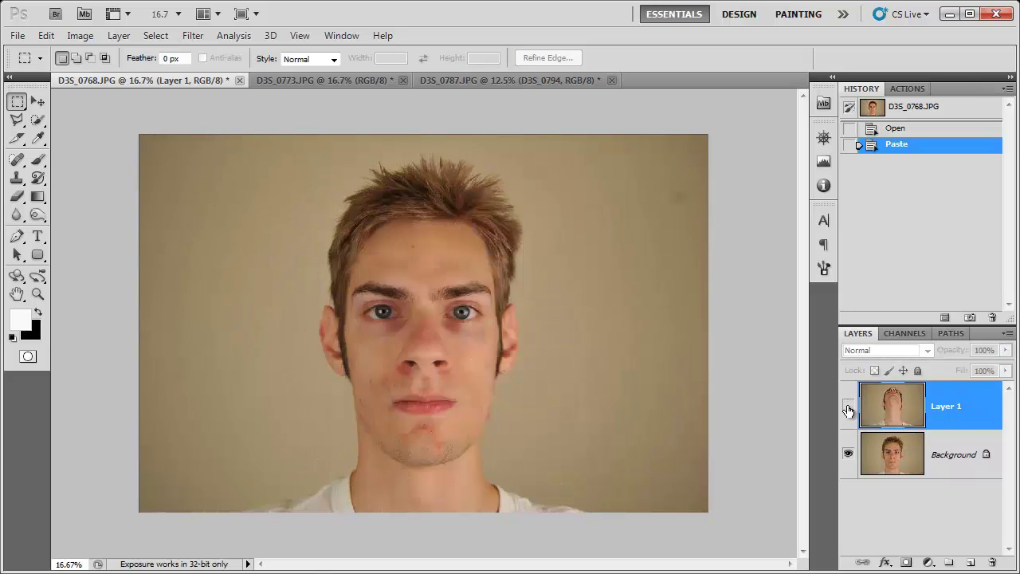
left_click(848, 407)
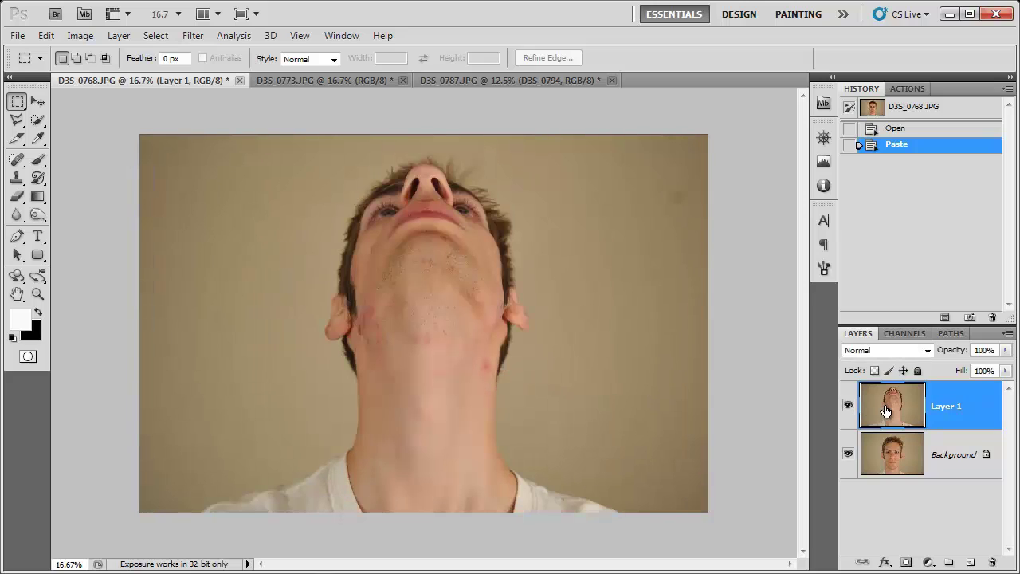
Add a layer mask to Layer 1, invert it to black, and make white the foreground colour for the Brush tool.
left_click(905, 565)
key("x")
key("b")
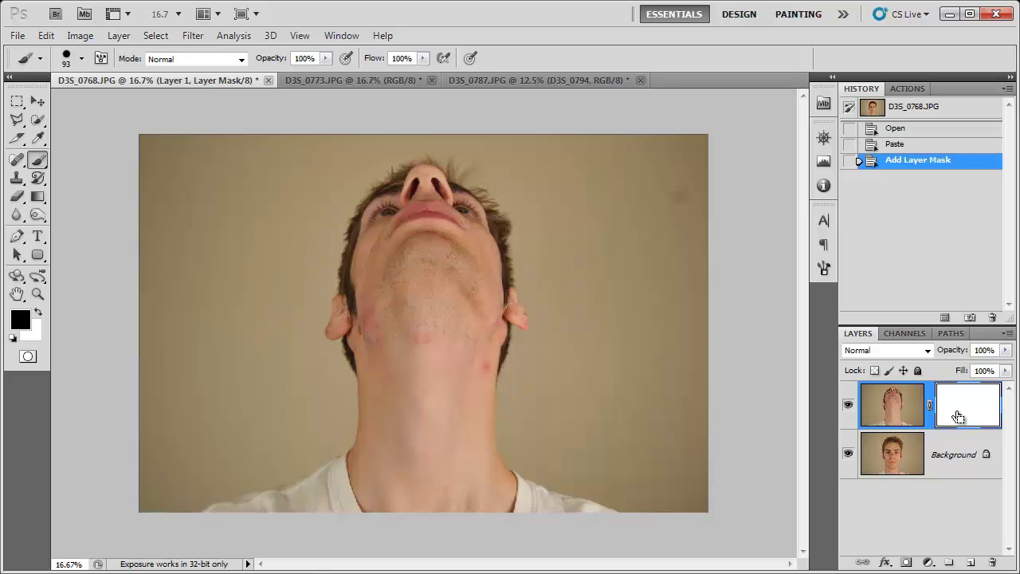
key("ctrl+i")
left_click(38, 312)
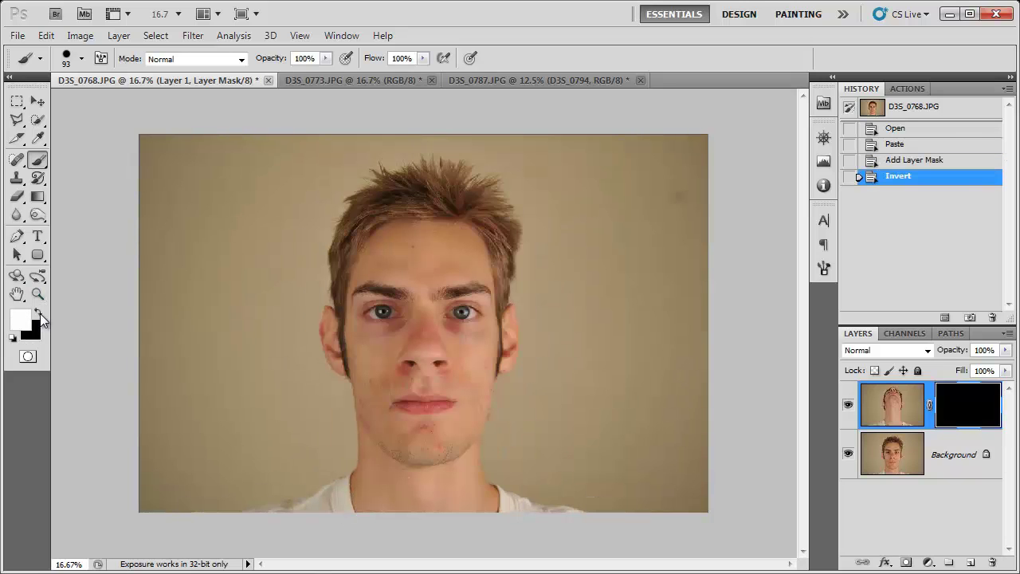
Set the brush size to 504 px and paint white over the face on Layer 1's mask.
left_click(82, 58)
left_click(165, 102)
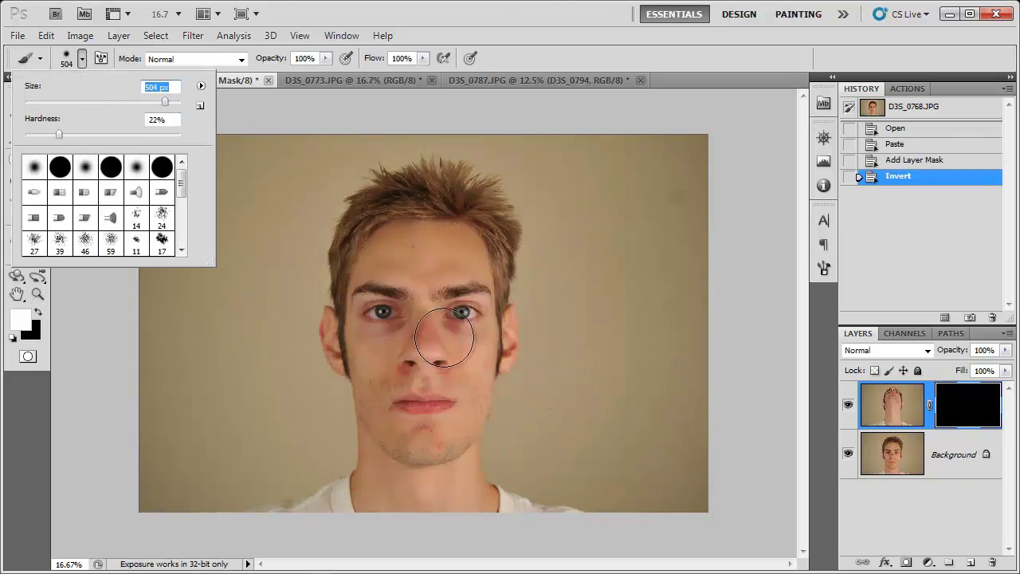
key("Return")
mouse_move(370, 287)
left_mouse_down()
mouse_move(378, 352)
mouse_move(397, 408)
mouse_move(421, 419)
mouse_move(450, 375)
mouse_move(463, 301)
mouse_move(402, 309)
mouse_move(410, 357)
mouse_move(437, 392)
mouse_move(468, 279)
mouse_move(410, 271)
mouse_move(384, 303)
mouse_move(390, 264)
mouse_move(441, 248)
mouse_move(466, 255)
mouse_move(466, 267)
mouse_move(427, 253)
mouse_move(395, 271)
left_mouse_up()
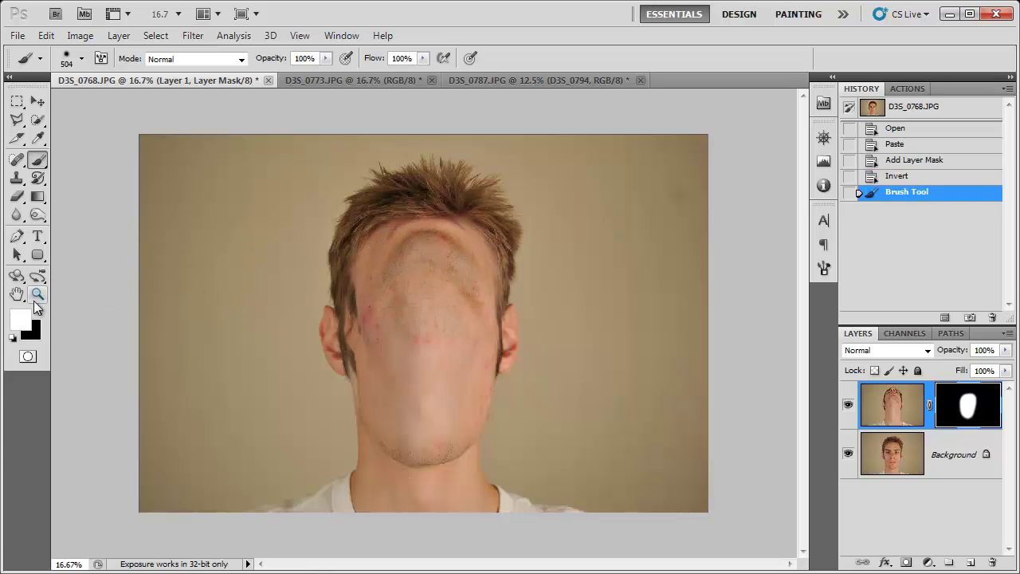
Undo the brush stroke on the mask and try shifting Layer 1's tilted-head picture slightly upward.
left_click(39, 312)
left_click(897, 176)
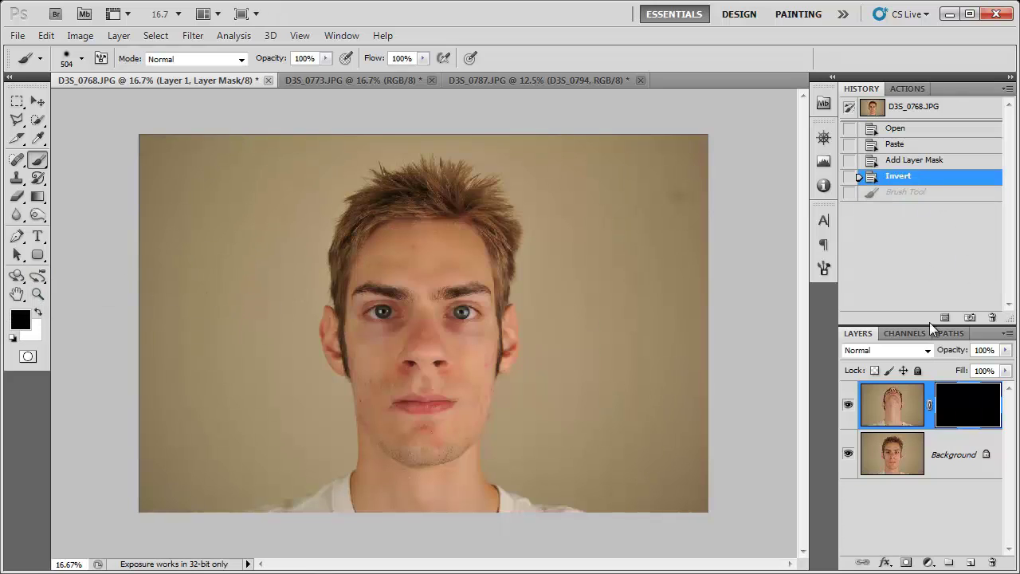
left_click(892, 404)
key("x")
left_click(38, 101)
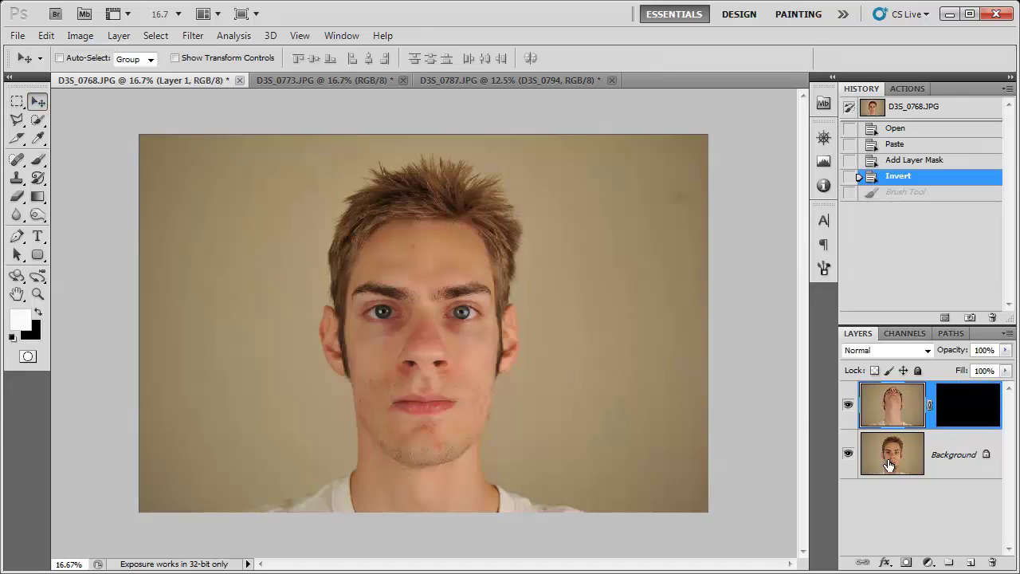
left_click_drag(363, 254, 360, 229)
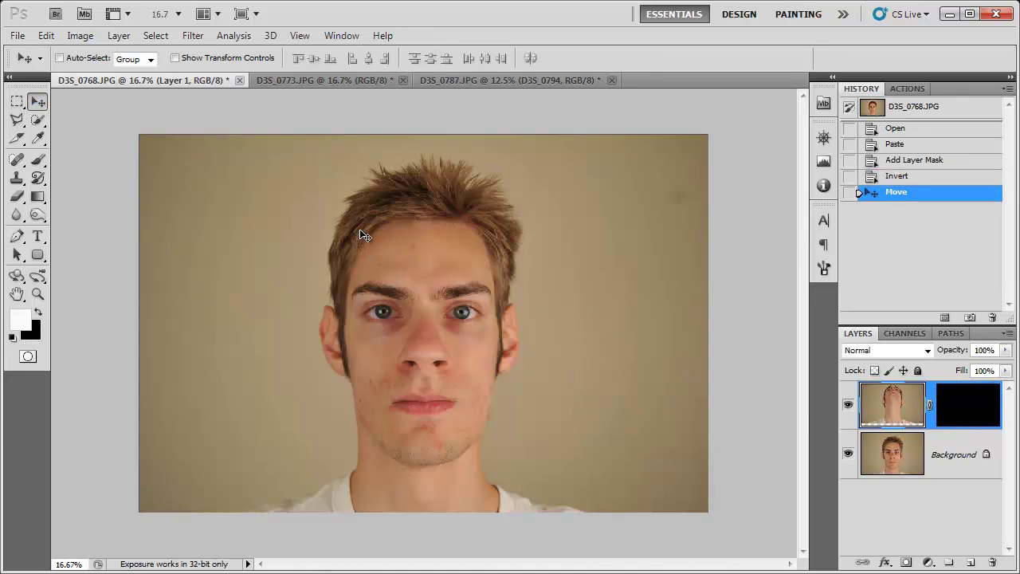
mouse_move(470, 329)
left_mouse_down()
mouse_move(445, 276)
mouse_move(421, 271)
mouse_move(431, 402)
mouse_move(385, 376)
mouse_move(368, 327)
mouse_move(375, 291)
mouse_move(403, 366)
mouse_move(468, 363)
mouse_move(473, 316)
mouse_move(451, 280)
left_mouse_up()
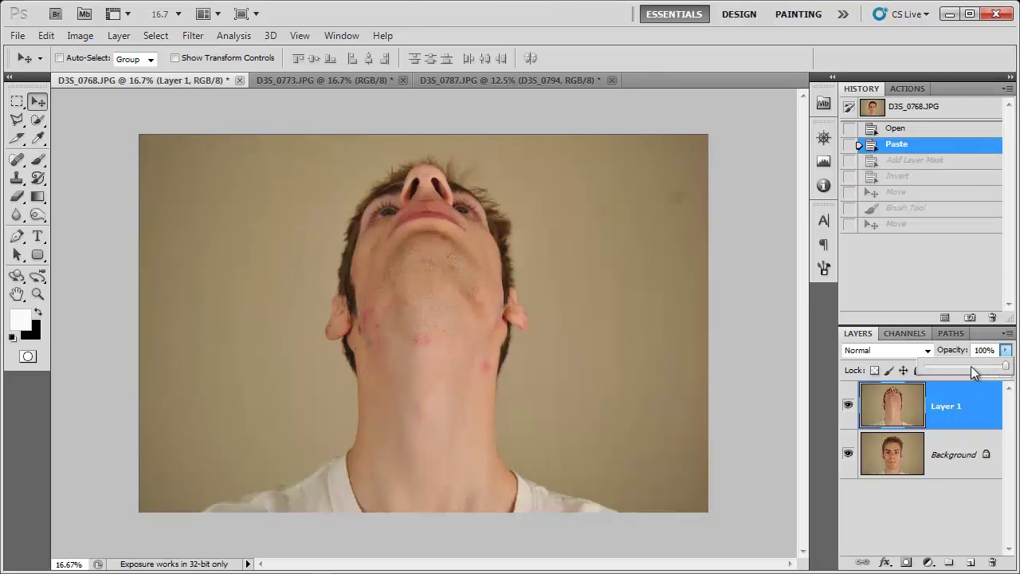
Lower Layer 1's opacity to 63% and scale it up to about 135% so its neck covers the face below.
left_click_drag(988, 362, 973, 365)
left_click(912, 406)
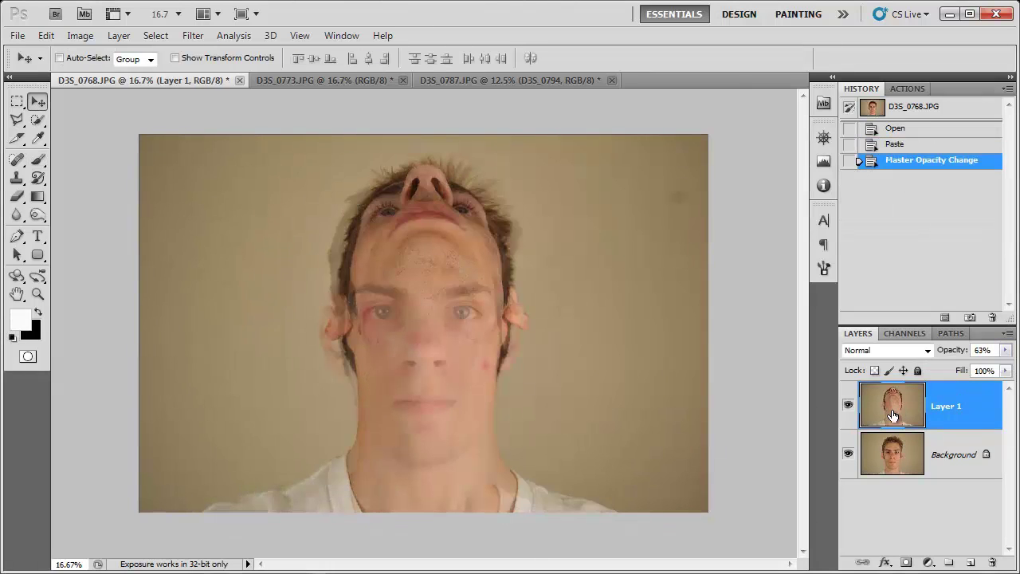
key("ctrl+t")
left_click_drag(140, 515, 21, 557)
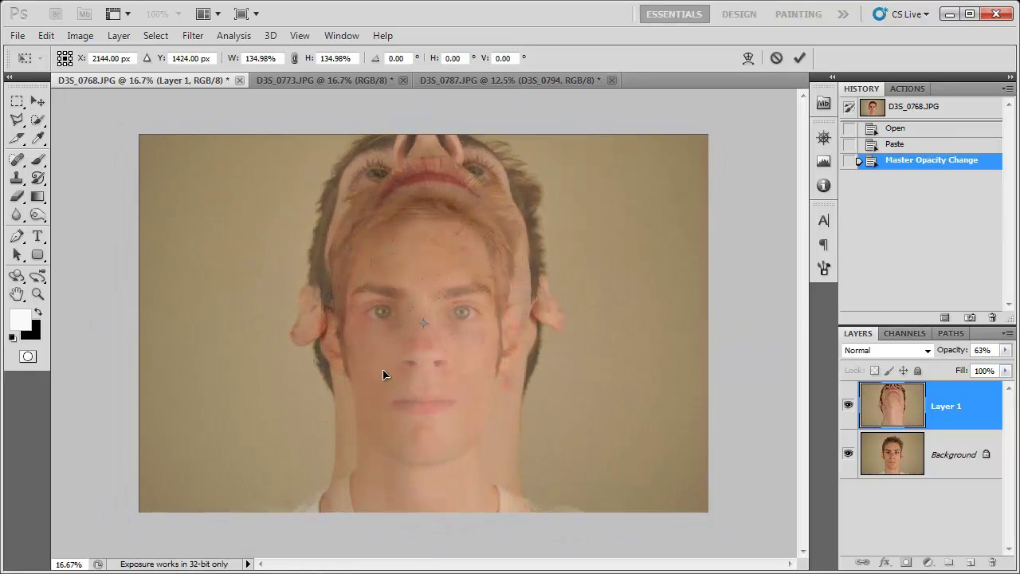
mouse_move(384, 371)
left_mouse_down()
mouse_move(398, 364)
mouse_move(391, 368)
left_mouse_up()
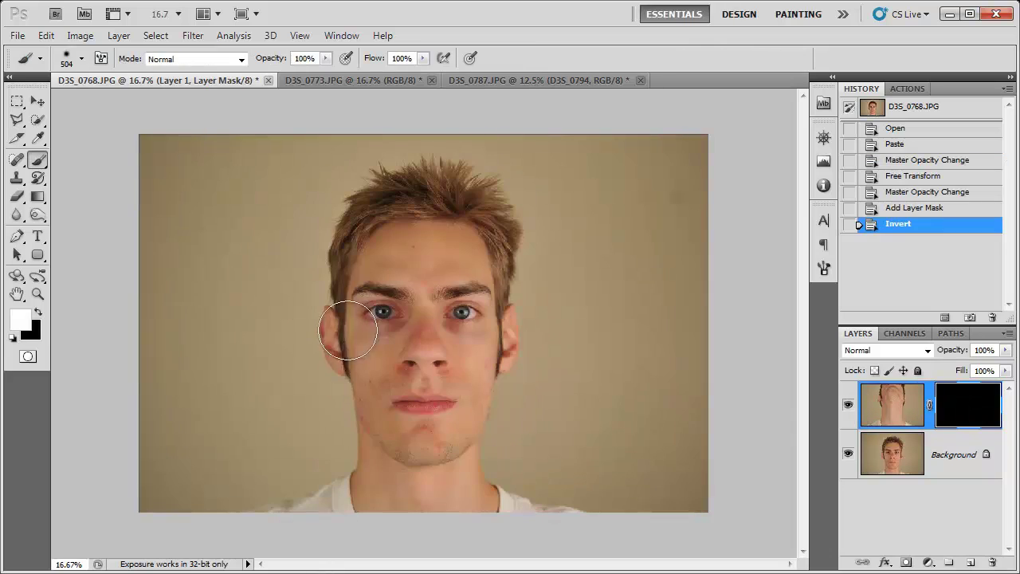
Paint white over the facial features on Layer 1's black mask to cover them with skin, and flatten the image.
mouse_move(364, 319)
left_mouse_down()
mouse_move(391, 296)
mouse_move(398, 427)
mouse_move(385, 275)
mouse_move(455, 239)
mouse_move(444, 422)
mouse_move(460, 291)
mouse_move(434, 215)
left_mouse_up()
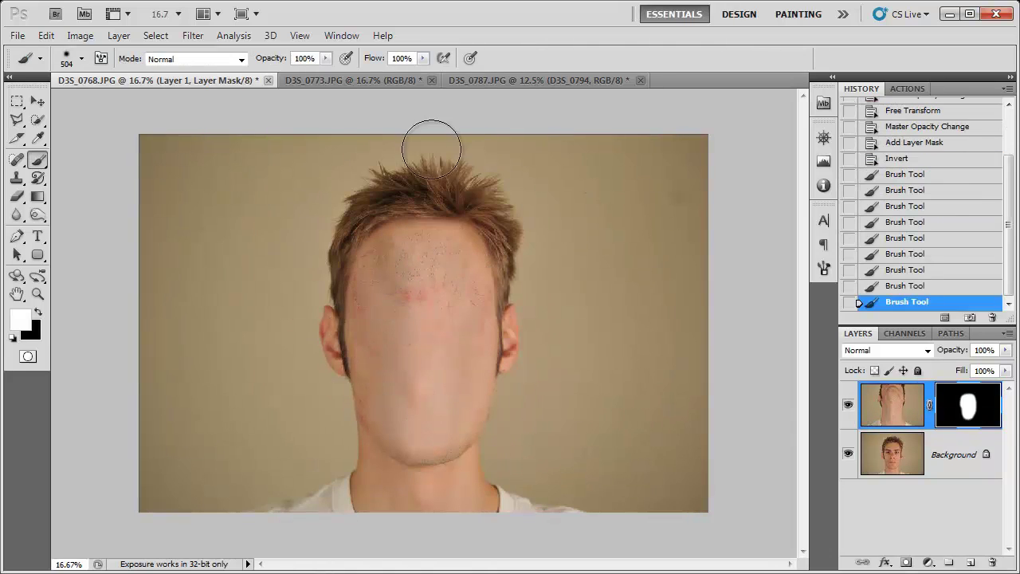
left_click(118, 35)
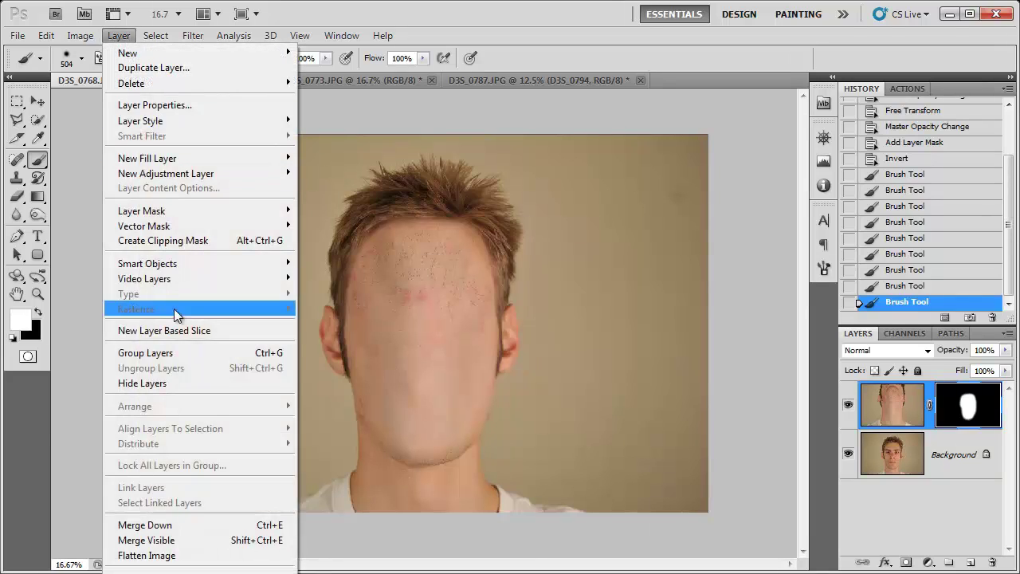
left_click(178, 558)
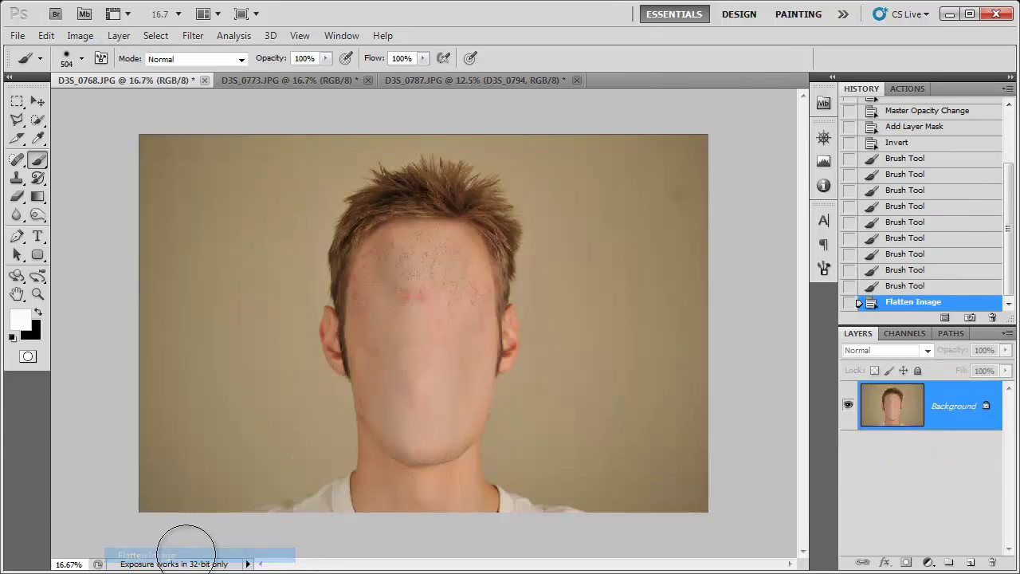
Duplicate the flattened Background layer and set the copy's blend mode to Multiply.
left_click_drag(959, 417, 959, 555)
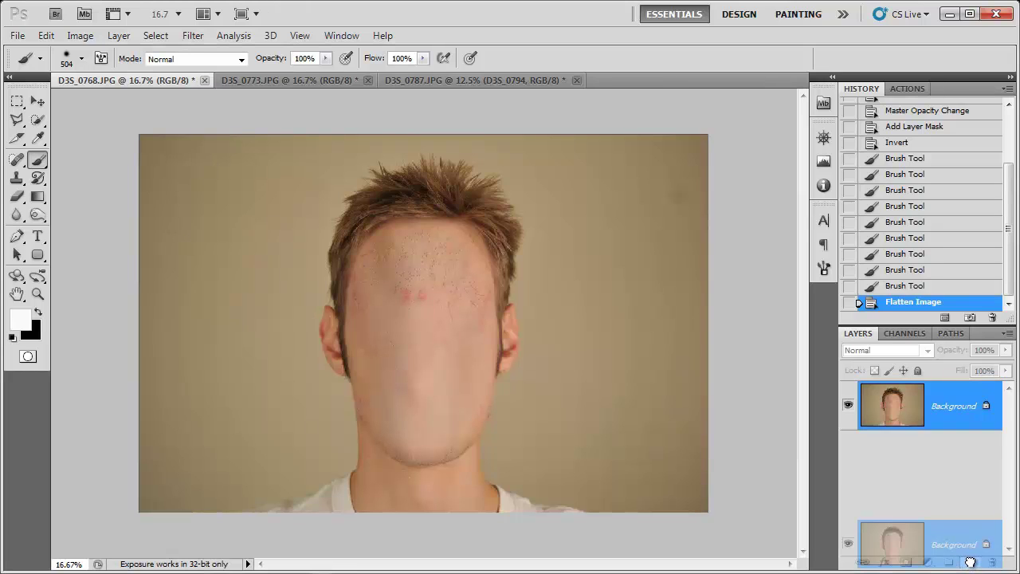
left_click_drag(969, 562, 970, 561)
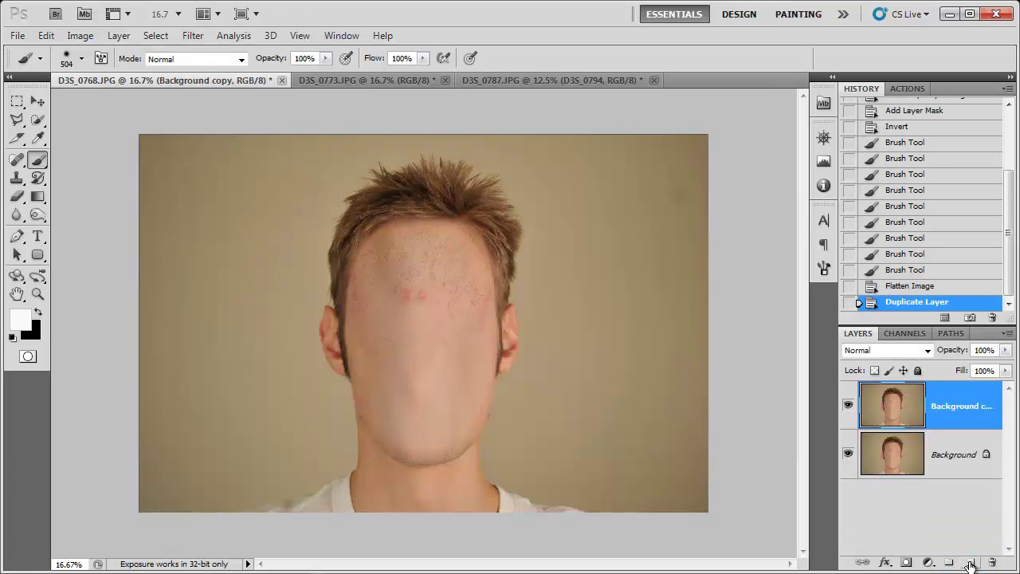
left_click(916, 350)
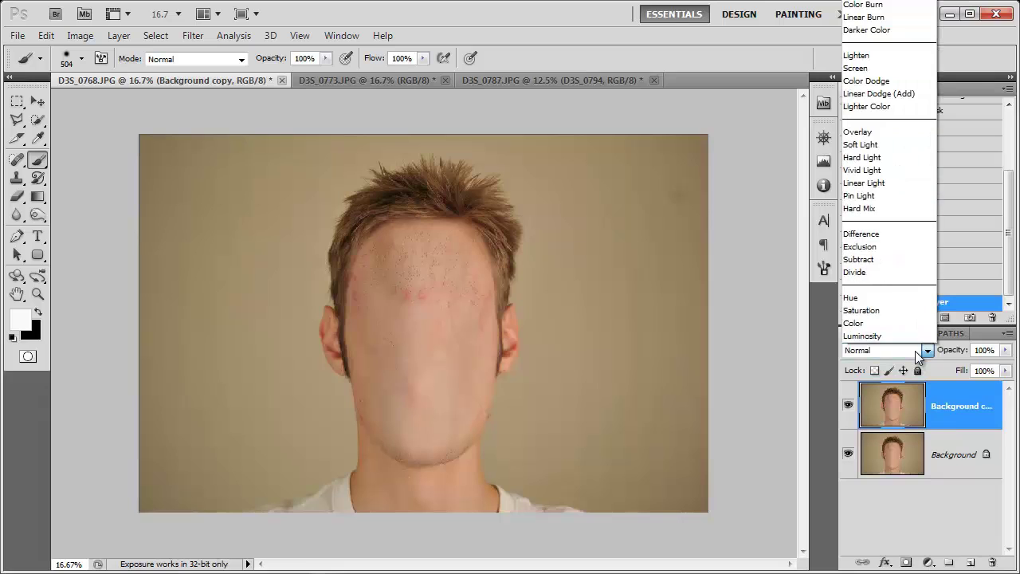
left_click(887, 58)
Desaturate the Background copy layer and apply Auto Contrast to it twice.
left_click(79, 36)
mouse_move(92, 77)
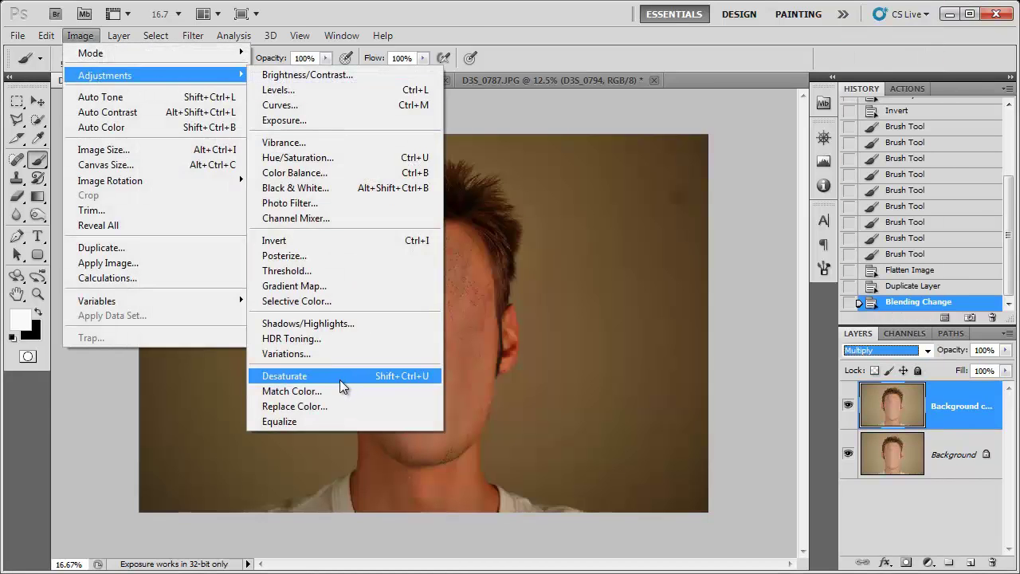
left_click(339, 378)
left_click(80, 36)
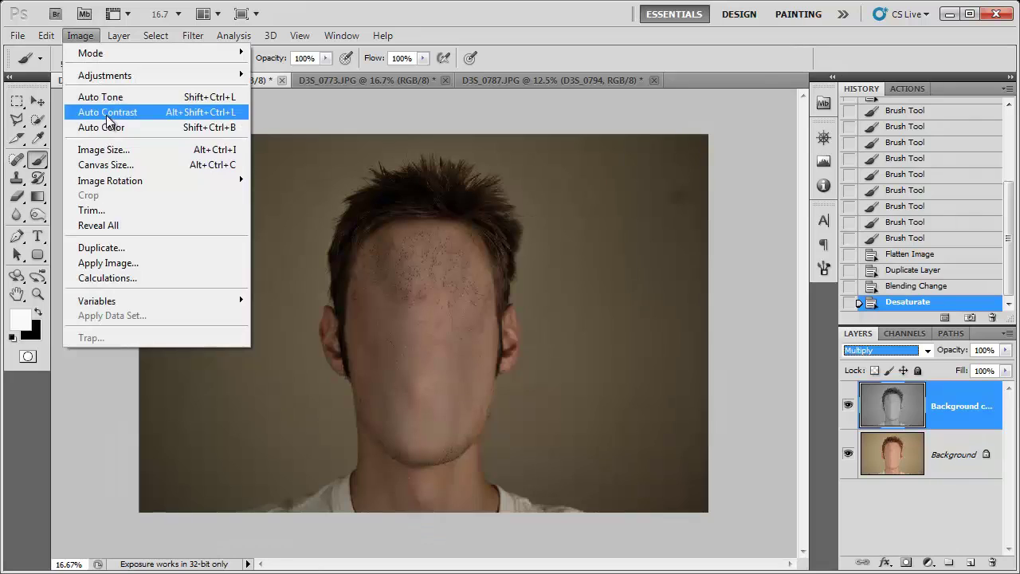
left_click(106, 110)
key("alt+shift+ctrl+l")
Brighten the Background copy layer with a Curves adjustment and check the skin detail up close.
left_click(79, 36)
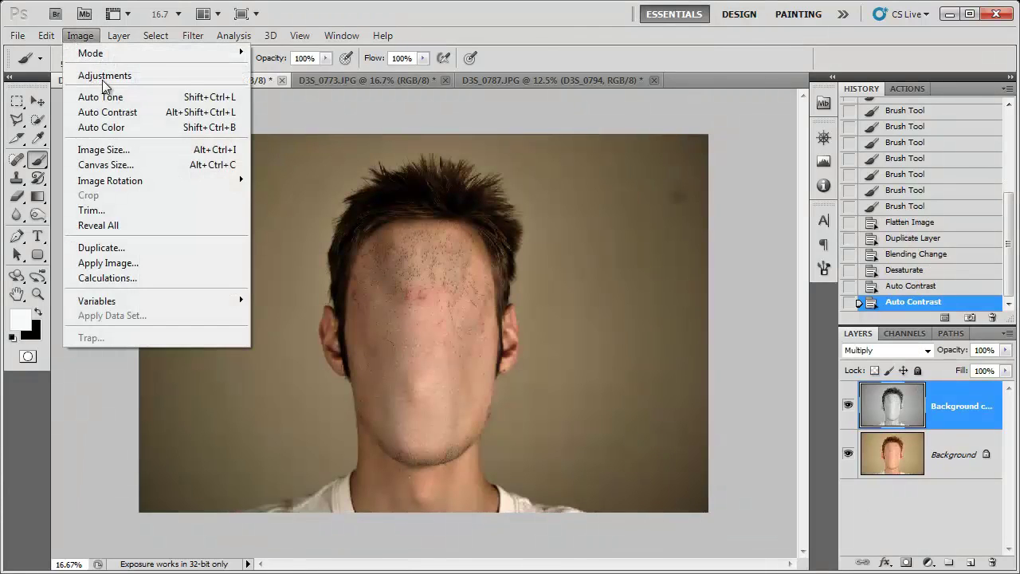
mouse_move(119, 76)
left_click(310, 104)
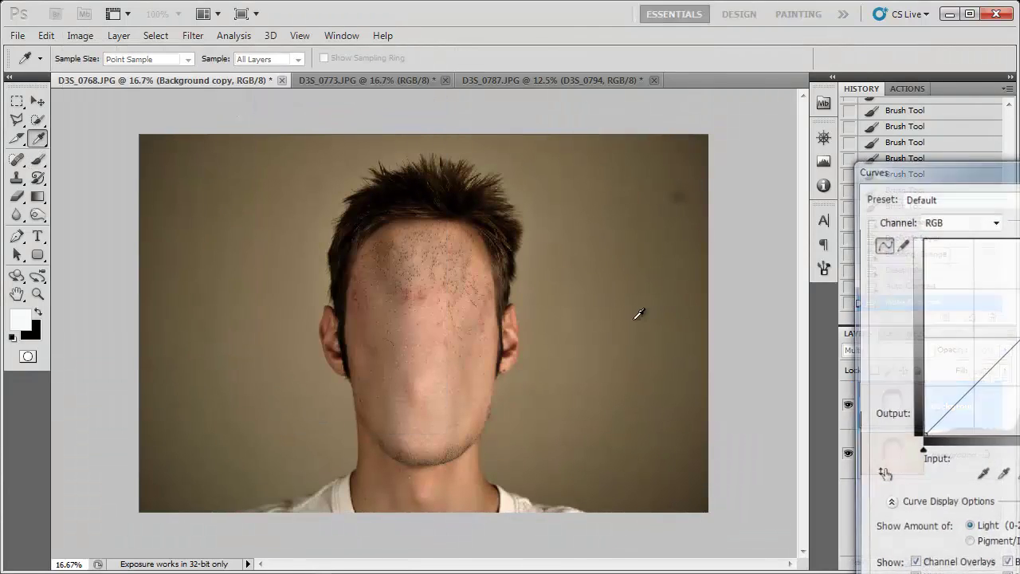
left_click(881, 476)
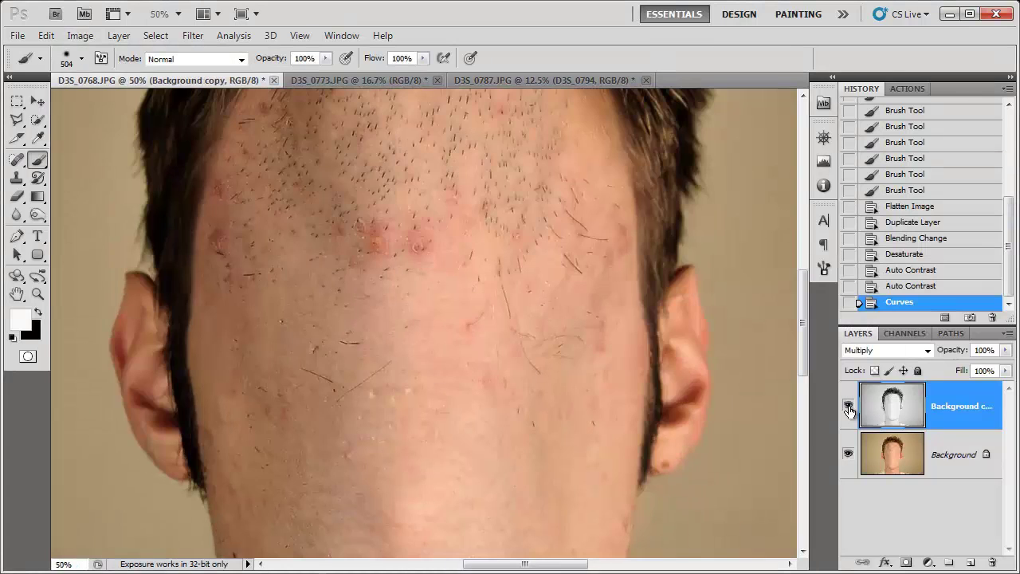
key("ctrl+plus")
key("ctrl+minus")
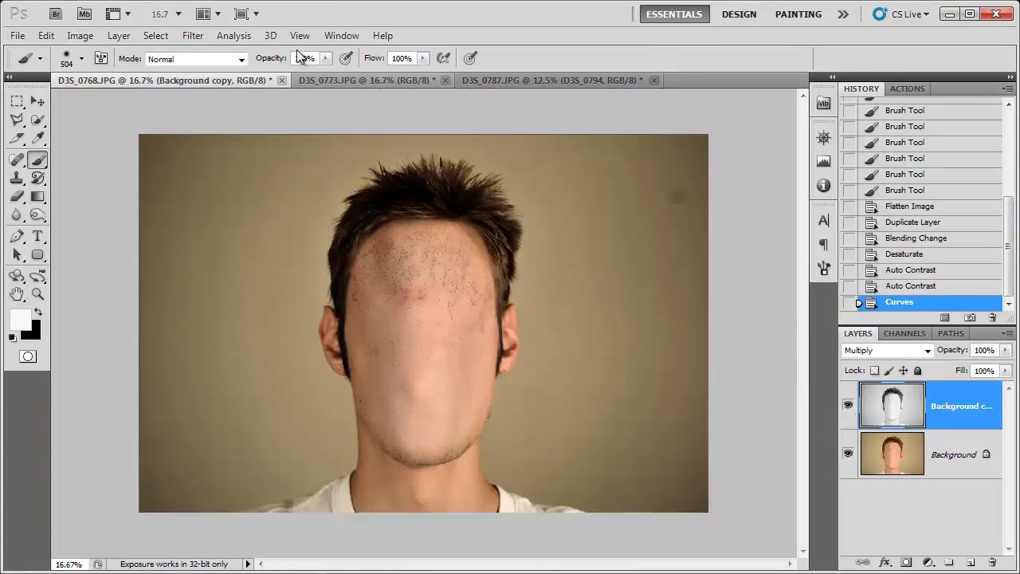
In D3S_0773.JPG, revert the black-and-white, dodge and burn edits, and apply Auto Contrast and Auto Tone to the colour photo.
left_click(15, 103)
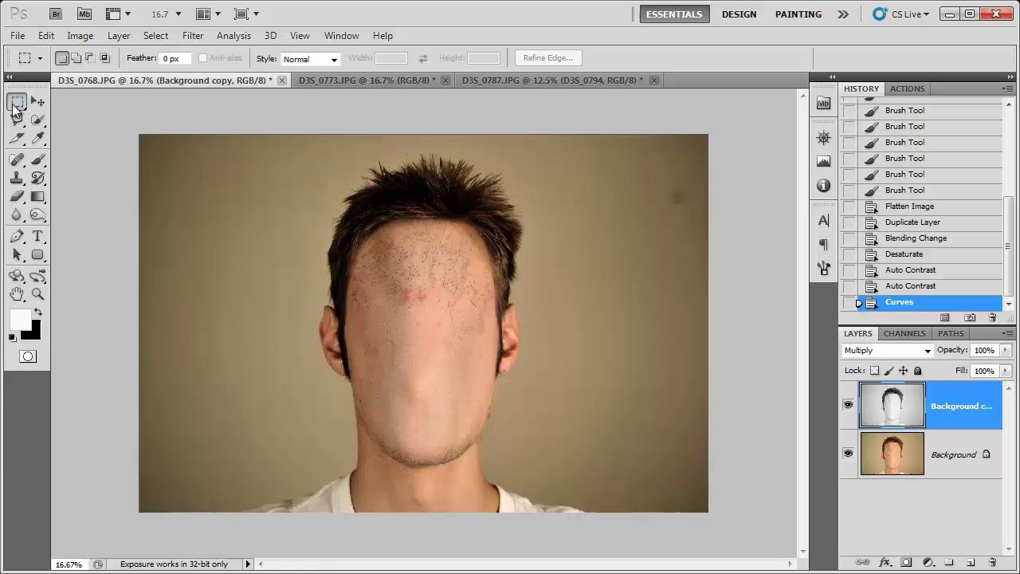
left_click(341, 84)
key("ctrl+plus")
key("ctrl+plus")
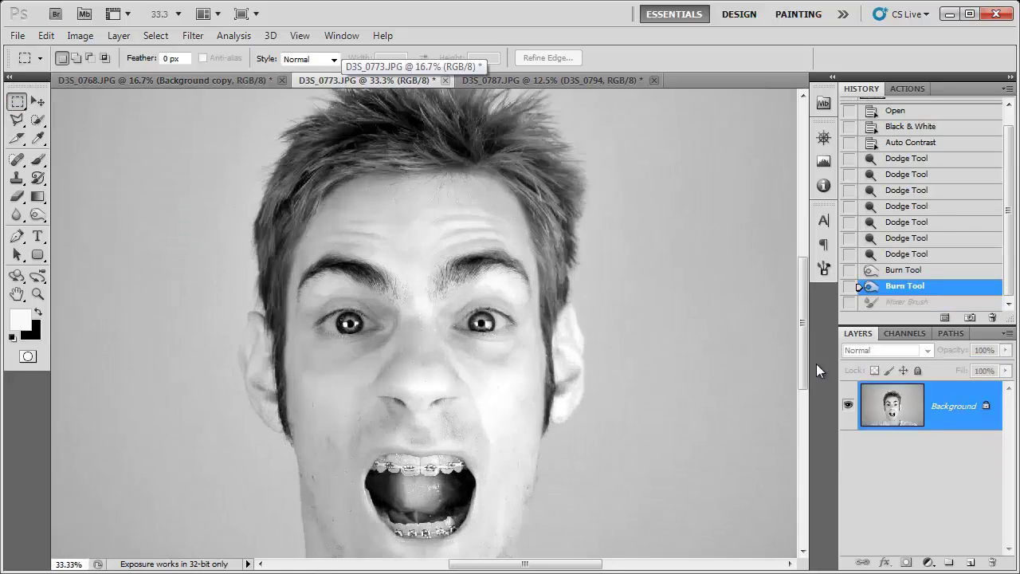
key("ctrl+minus")
key("ctrl+minus")
left_click(903, 255)
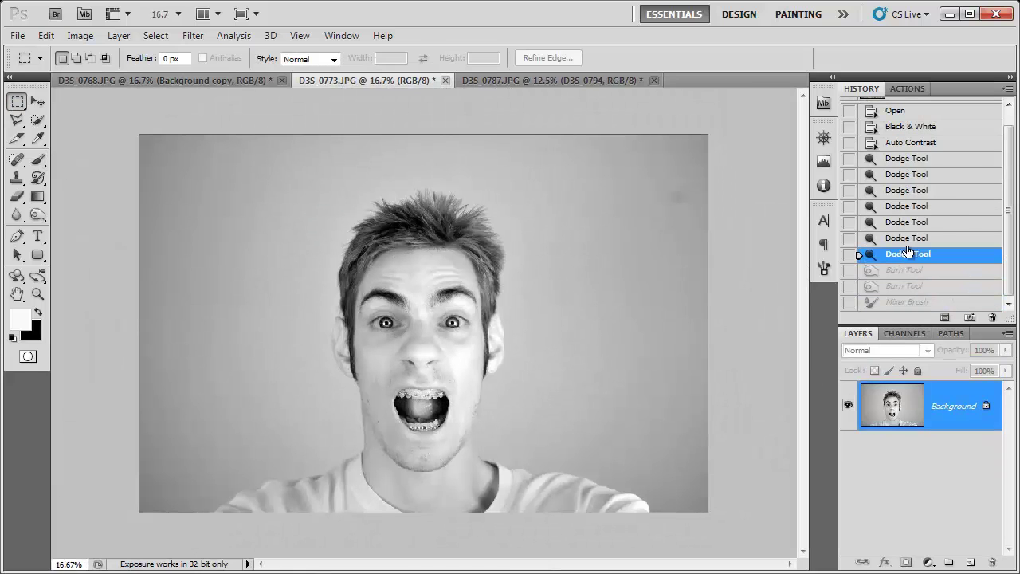
left_click(916, 192)
left_click(917, 143)
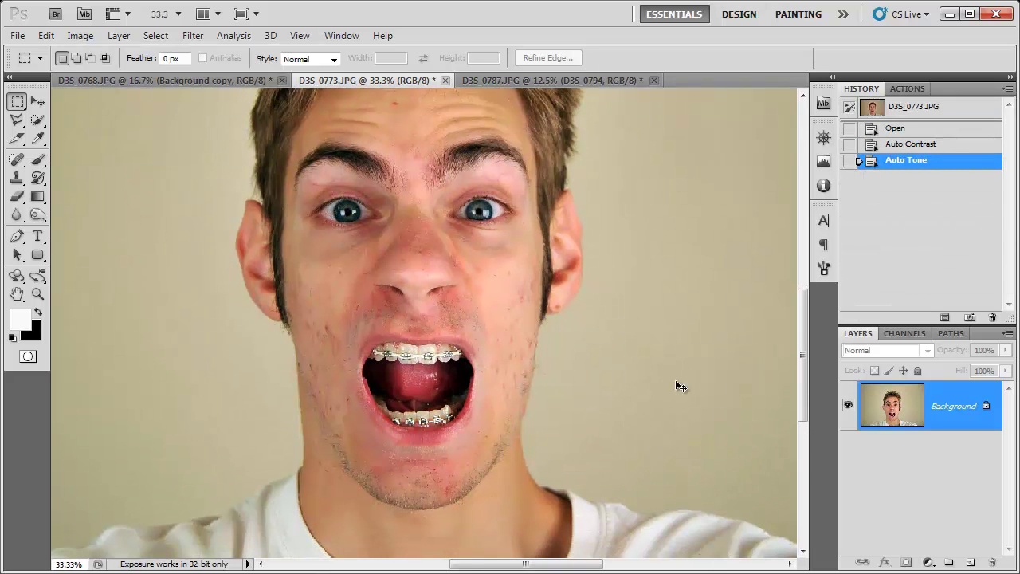
Duplicate the Background layer and copy a rectangular selection around the open mouth onto a new layer.
key("ctrl+minus")
left_click_drag(948, 407, 970, 562)
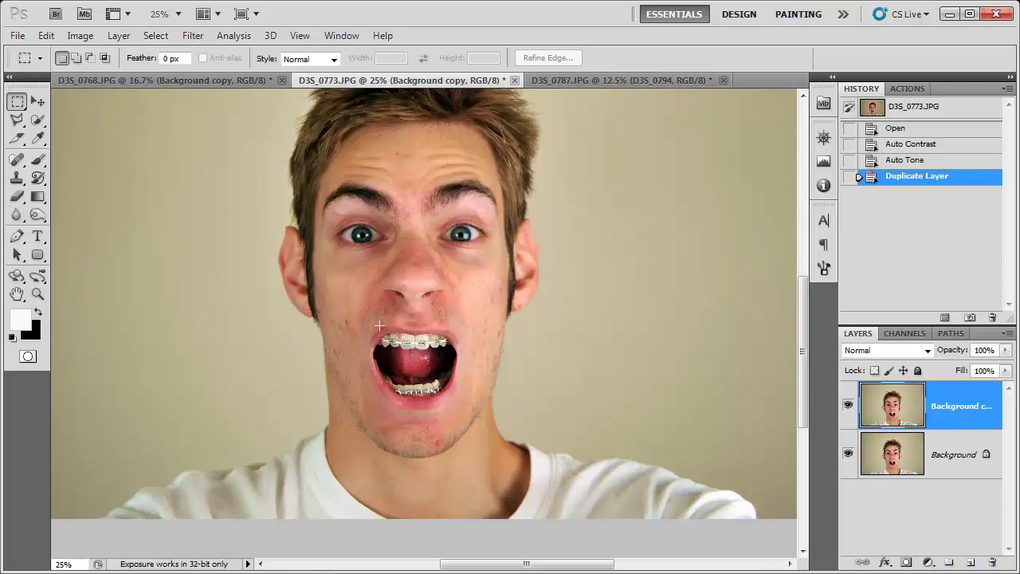
left_click_drag(392, 350, 404, 365)
left_click(373, 315)
left_click_drag(372, 309, 475, 419)
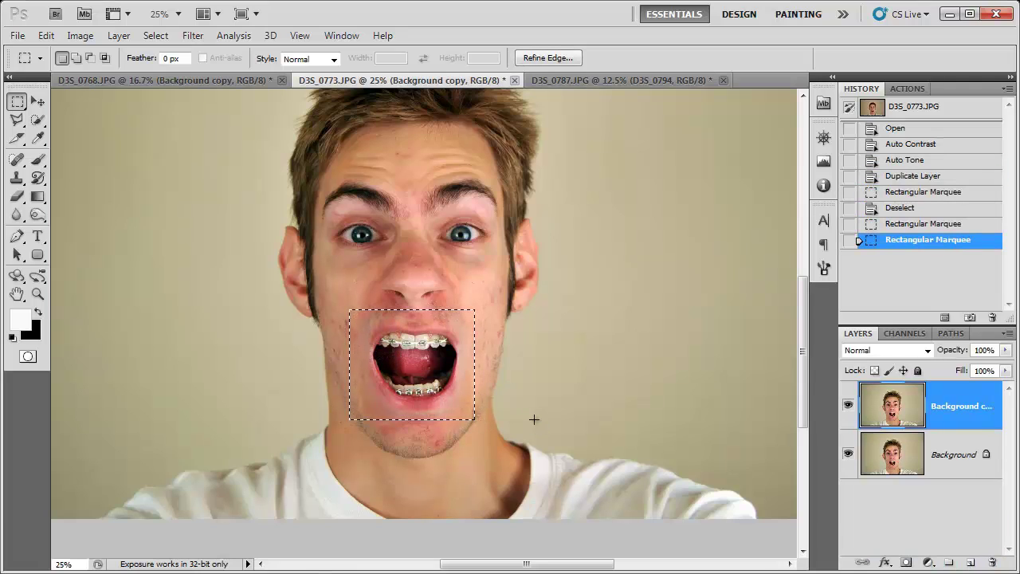
key("ctrl+c")
key("ctrl+v")
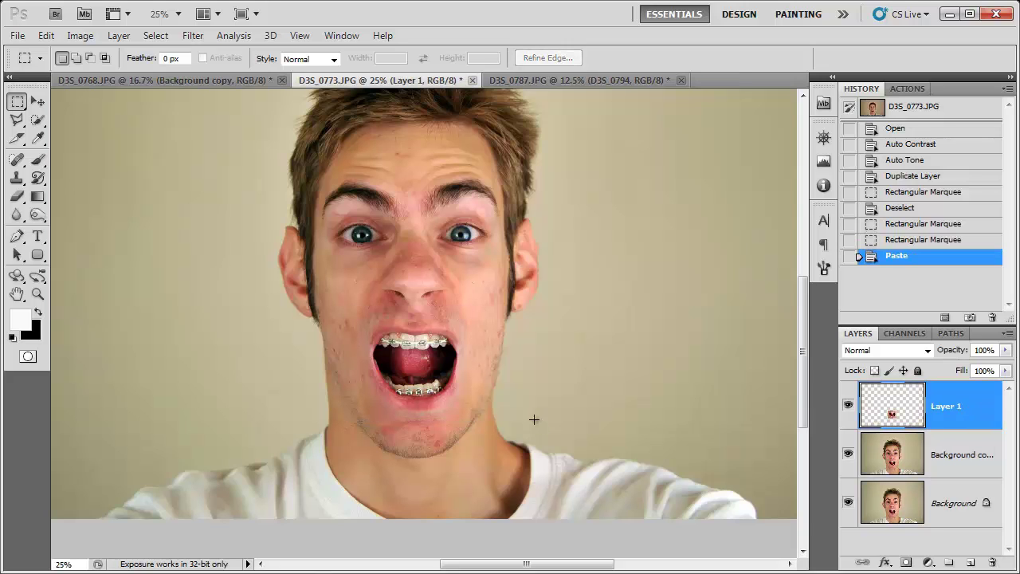
Check the copied mouth patch on its own, and scale it up proportionally from its centre with Free Transform.
left_click(848, 405, "alt")
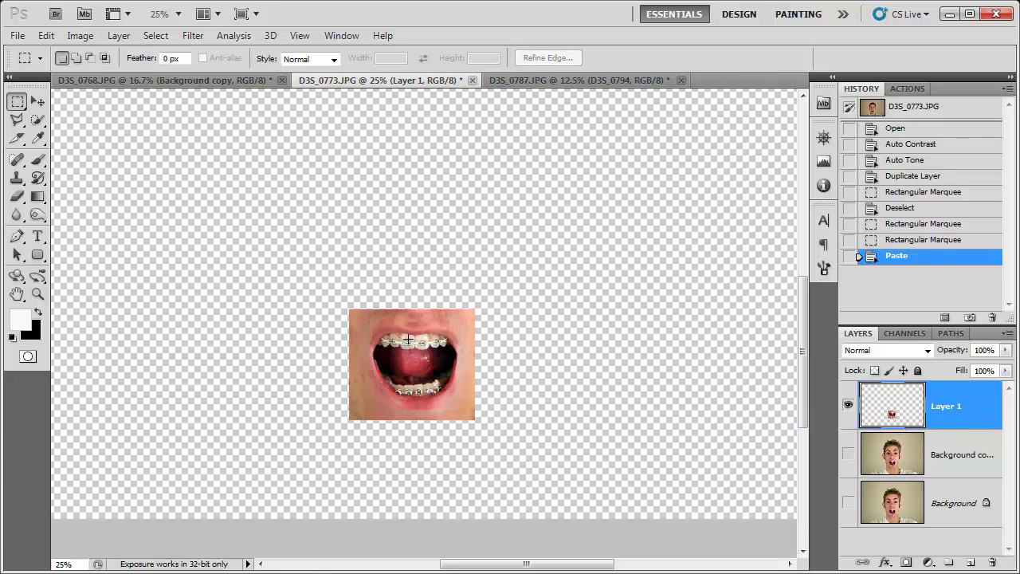
left_click(849, 405, "alt")
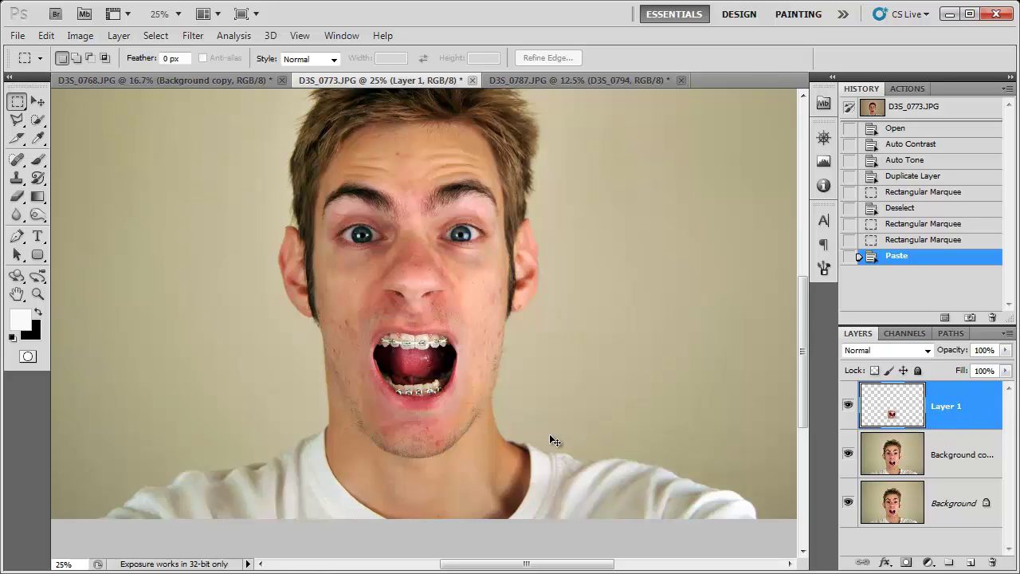
key("ctrl+t")
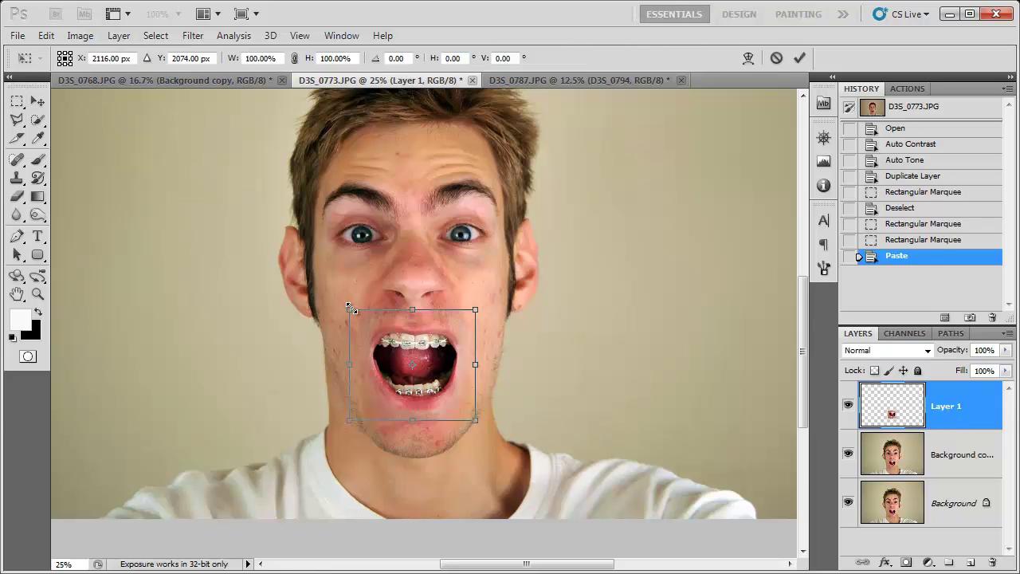
left_click_drag(350, 308, 324, 287)
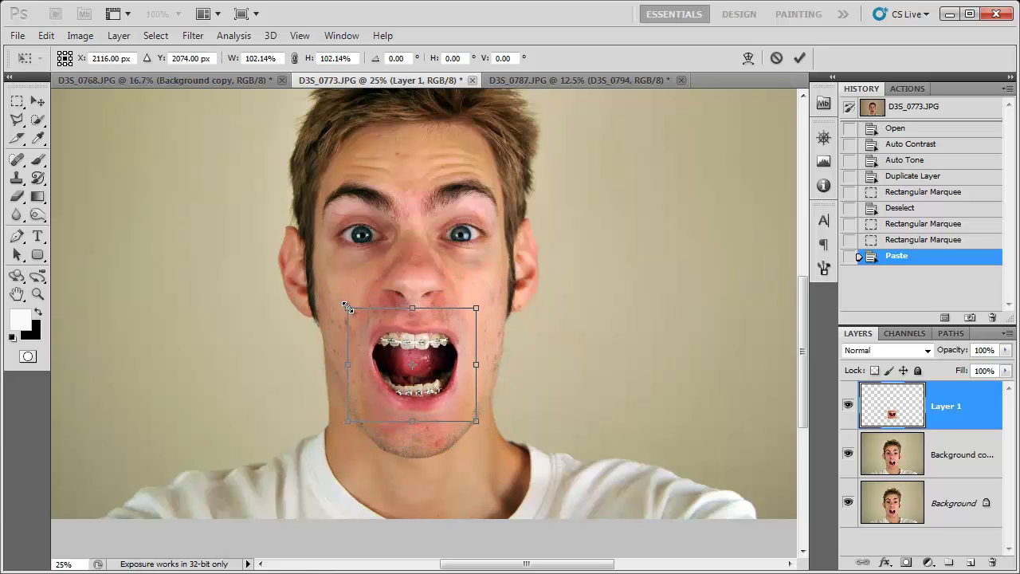
key("Return")
Add a layer mask to the enlarged mouth and set up a soft black brush, 308 px at 0% hardness, for blending its edges.
left_click(906, 562)
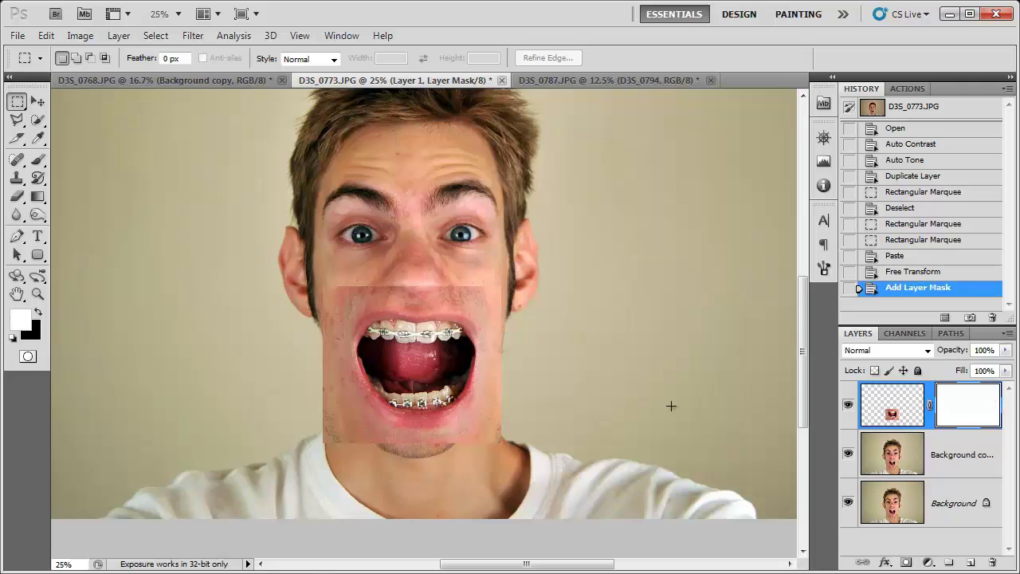
left_click(38, 160)
left_click(38, 311)
left_click(81, 59)
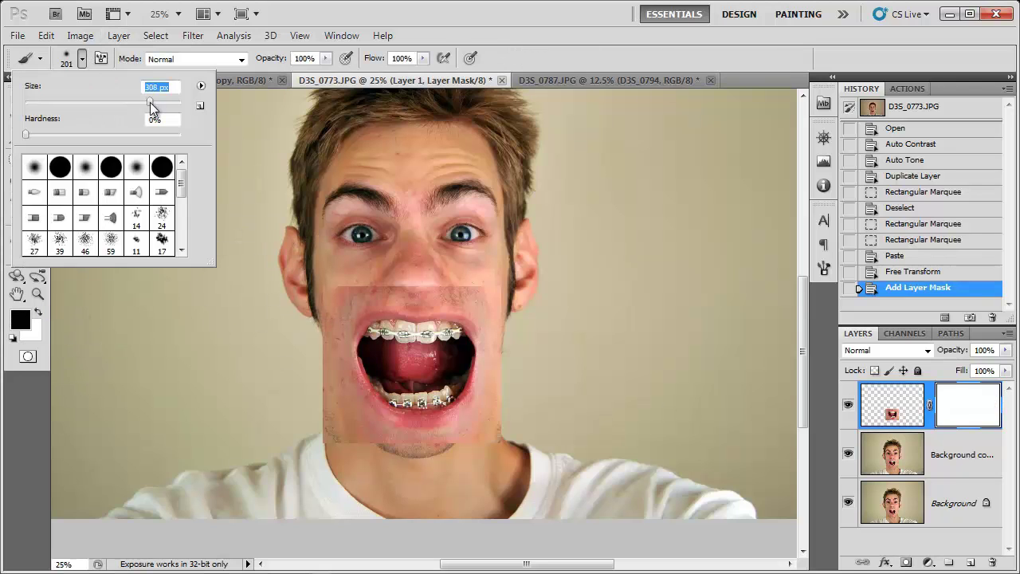
key("Return")
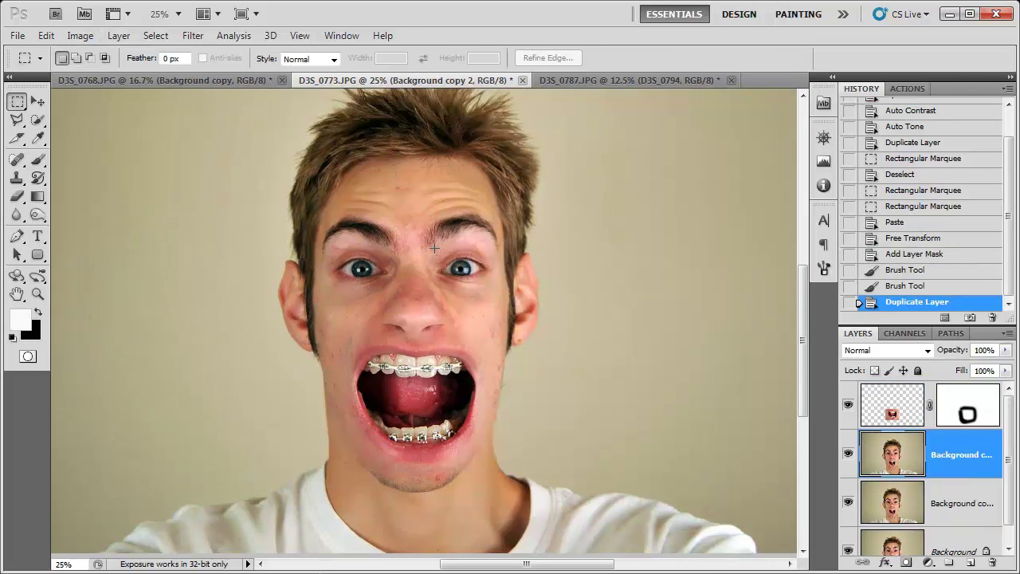
Copy a rectangle around the eye on the photo's right side to a new layer; scale it to about 145% by 170%, rotated about 2.4°.
left_click_drag(488, 282, 492, 283)
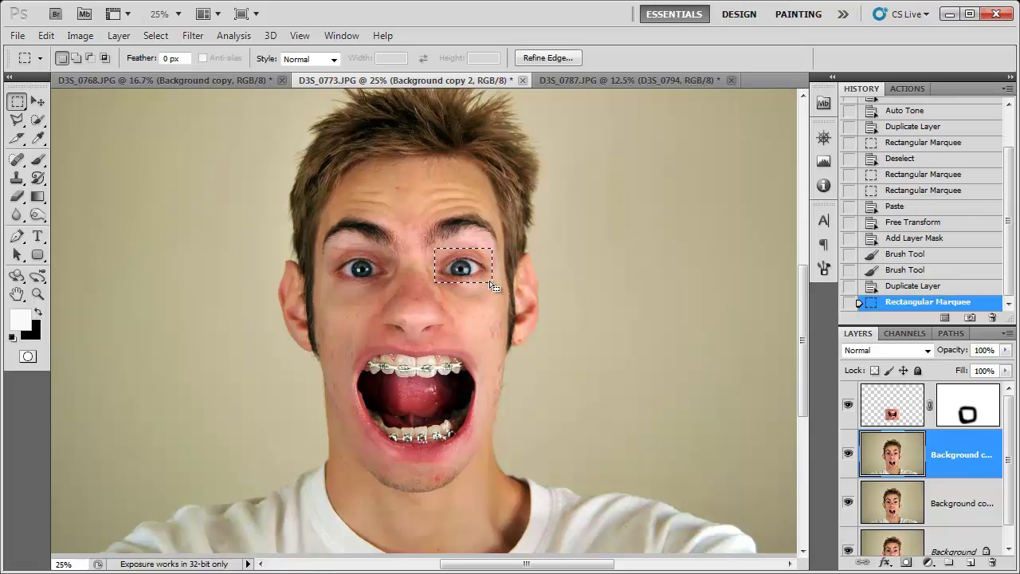
key("ctrl+c")
key("ctrl+v")
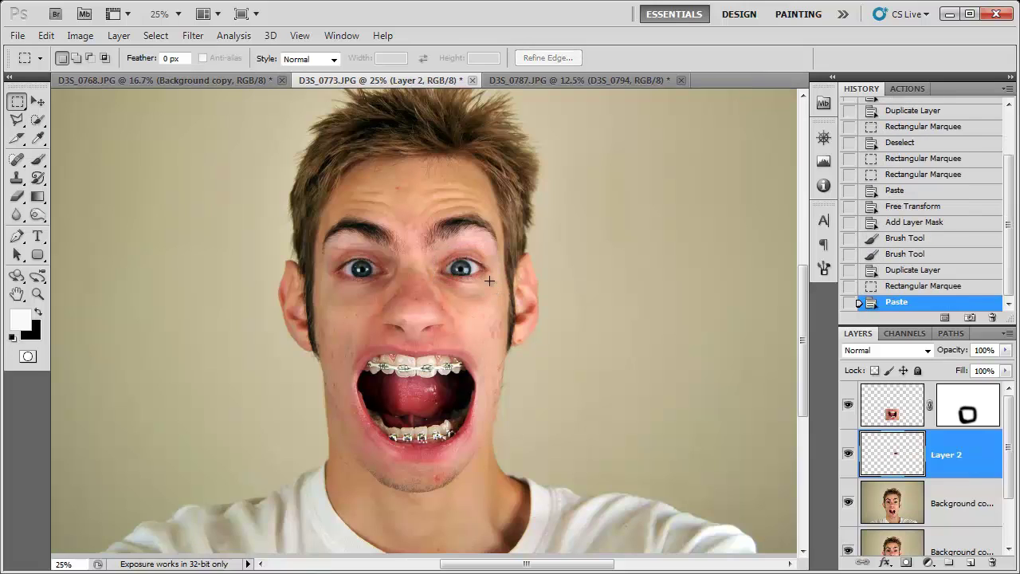
key("ctrl+t")
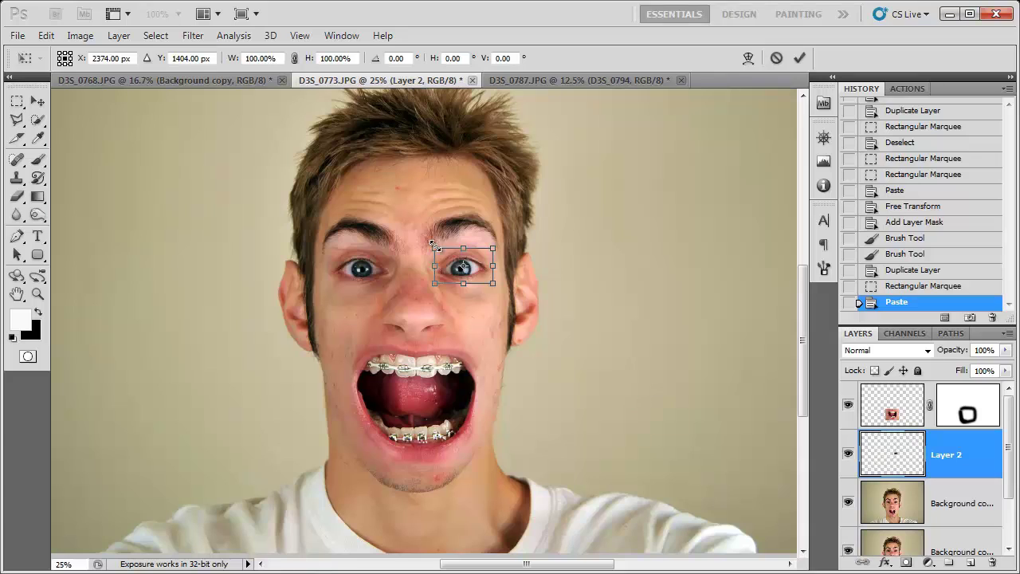
mouse_move(427, 244)
left_mouse_down()
mouse_move(408, 236)
mouse_move(424, 235)
left_mouse_up()
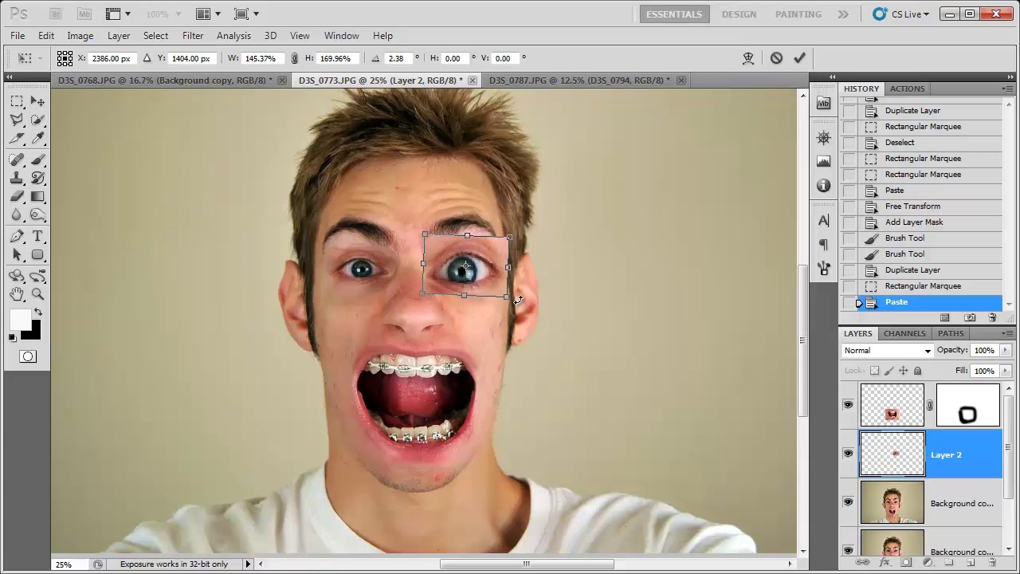
key("Return")
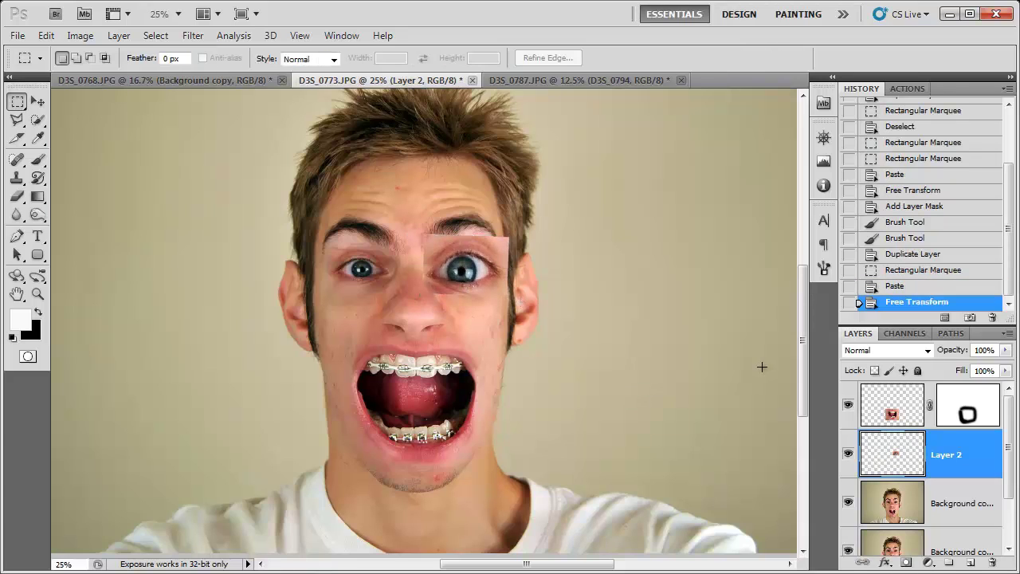
Mask the enlarged eye patches and paint their outer edges black on the masks to blend them into the face.
left_click(906, 561)
left_click(42, 159)
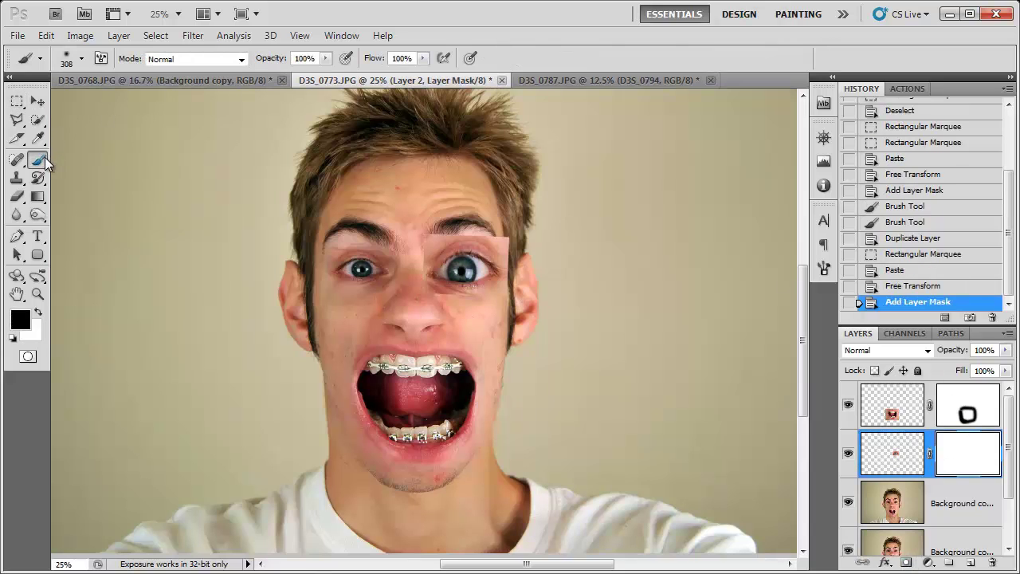
mouse_move(533, 227)
left_mouse_down()
mouse_move(496, 218)
mouse_move(484, 233)
mouse_move(522, 251)
mouse_move(482, 224)
mouse_move(421, 223)
left_mouse_up()
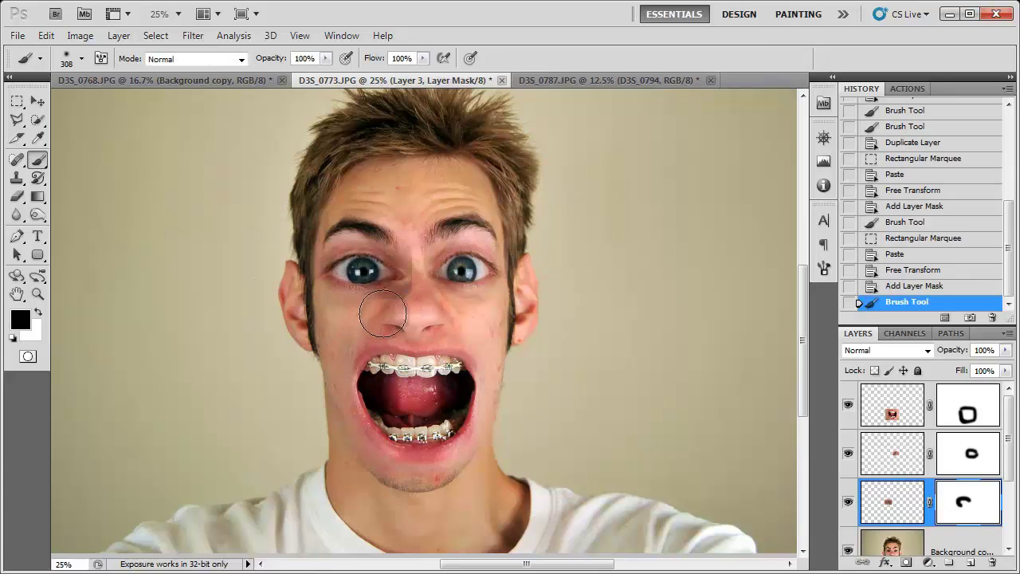
mouse_move(382, 314)
left_mouse_down()
mouse_move(424, 287)
mouse_move(411, 224)
mouse_move(465, 195)
left_mouse_up()
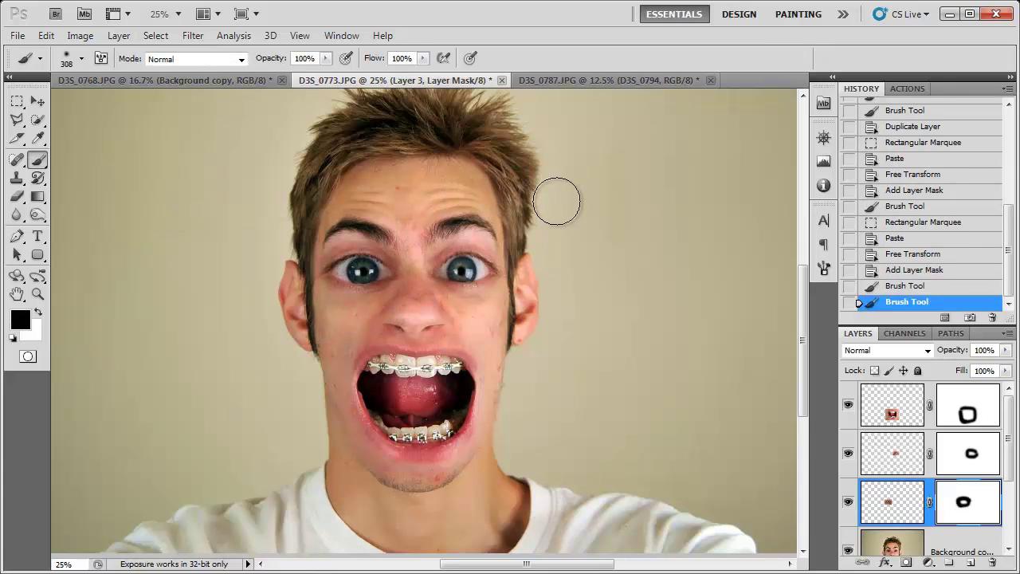
Review the whole manipulated portrait and flatten all its layers into a single background.
key("ctrl+minus")
key("ctrl+minus")
key("ctrl+minus")
key("ctrl+plus")
key("ctrl+plus")
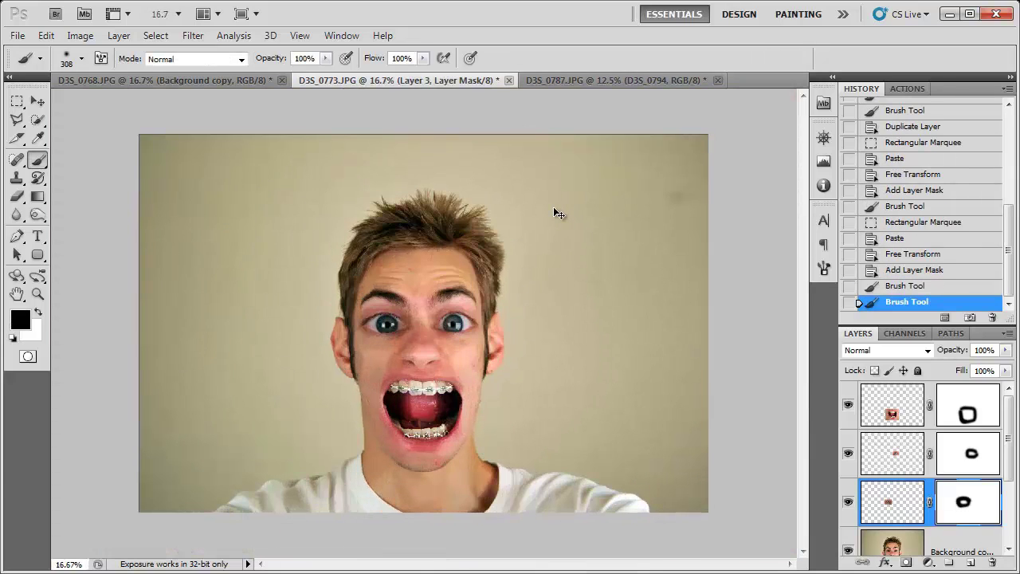
left_click(118, 35)
left_click(147, 555)
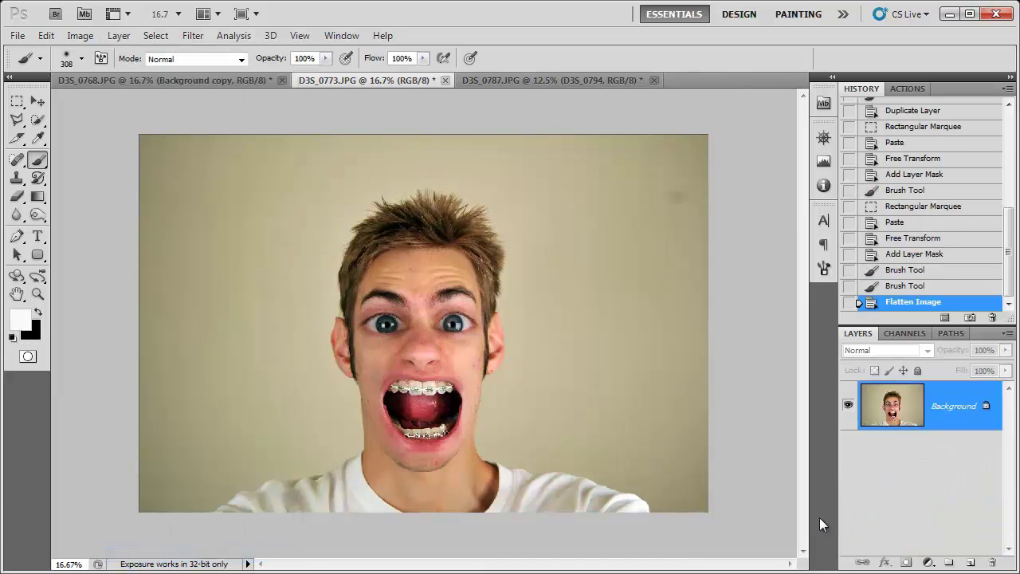
key("ctrl+plus")
key("m")
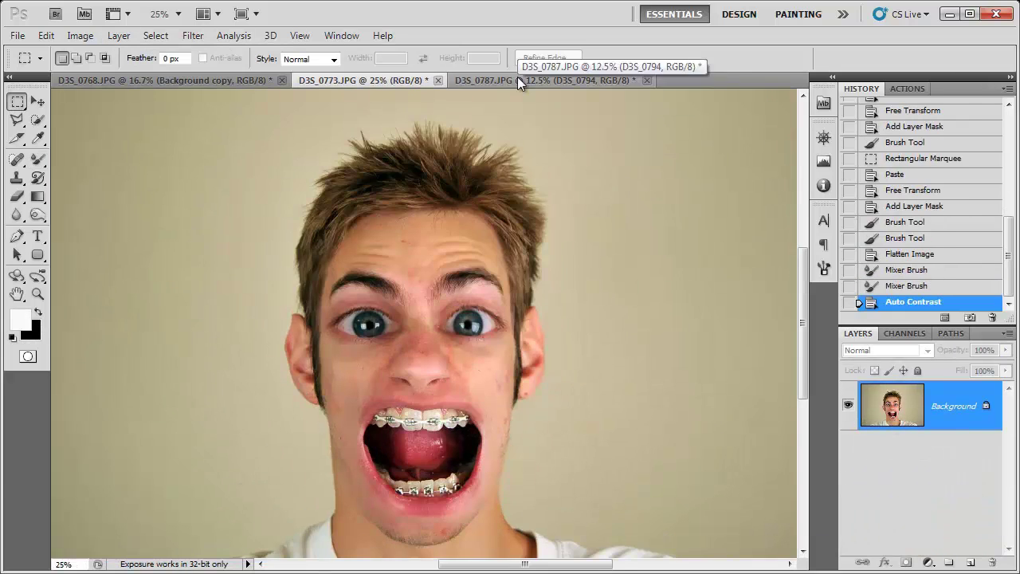
Switch to D3S_0787.JPG and examine the hand and arm photos on layers D3S_0789, D3S_0791, D3S_0795 and D3S_0794 one by one.
left_click(517, 80)
key("ctrl+minus")
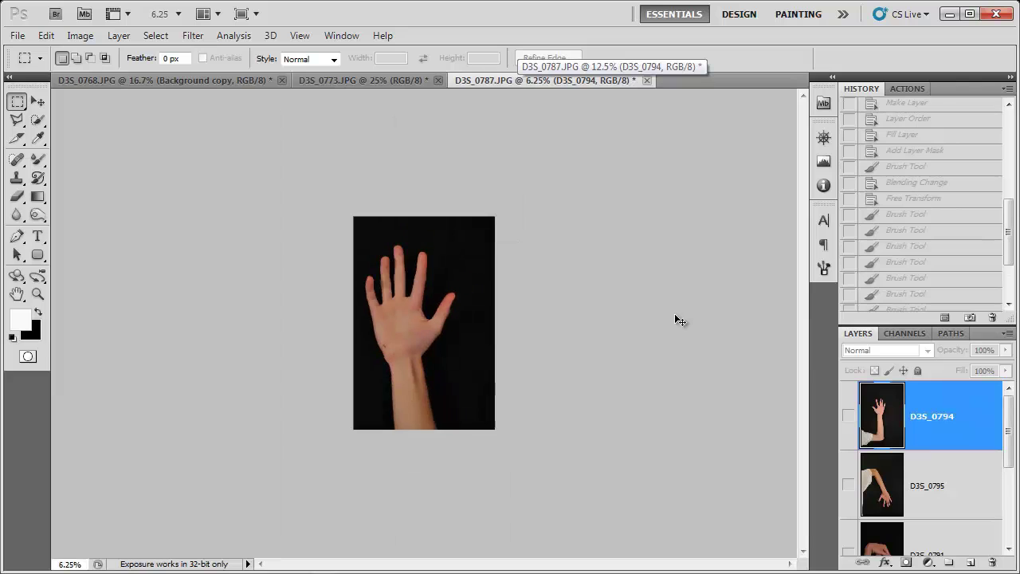
key("ctrl+plus")
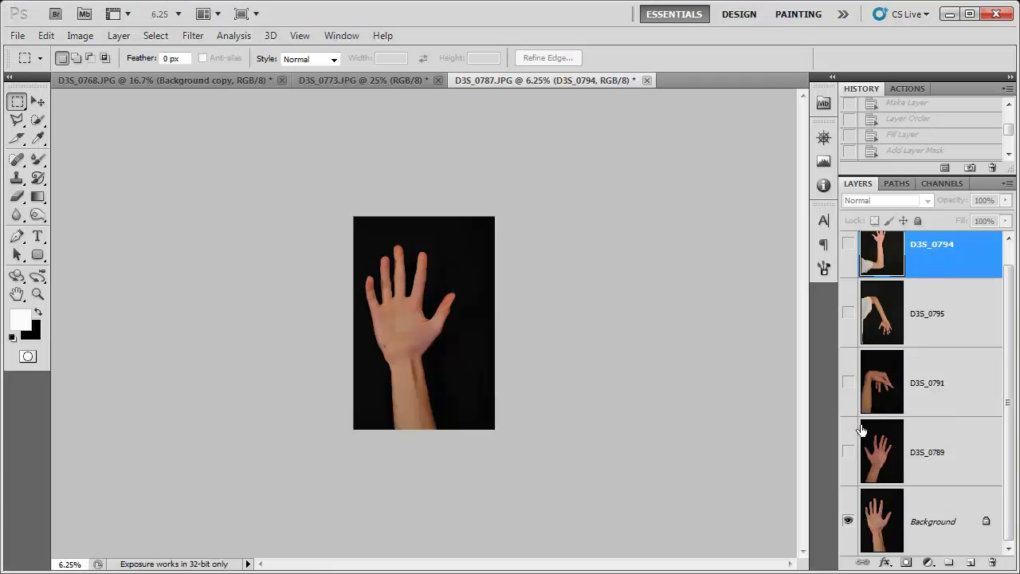
left_click(847, 451)
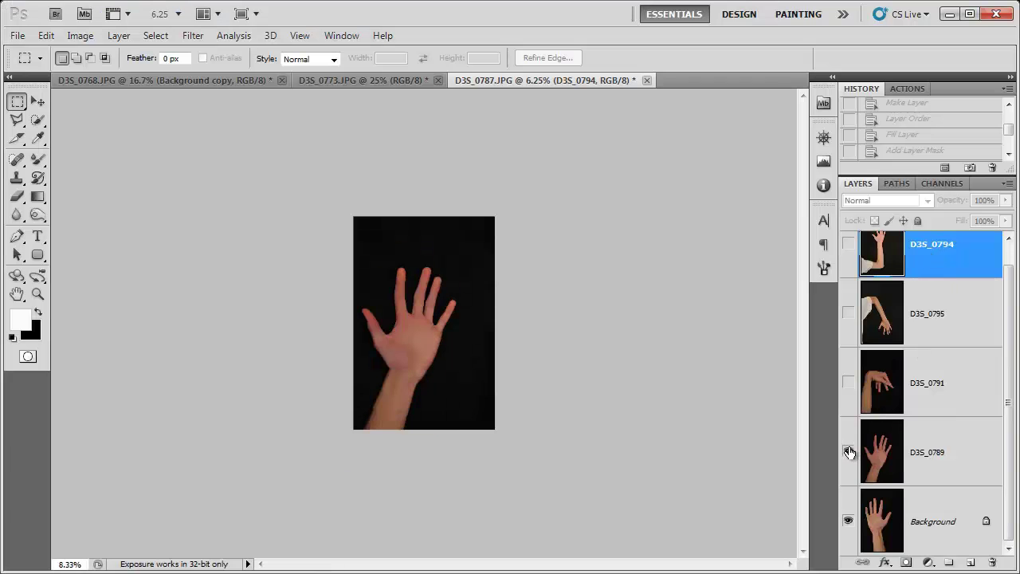
key("ctrl+plus")
left_click(848, 383)
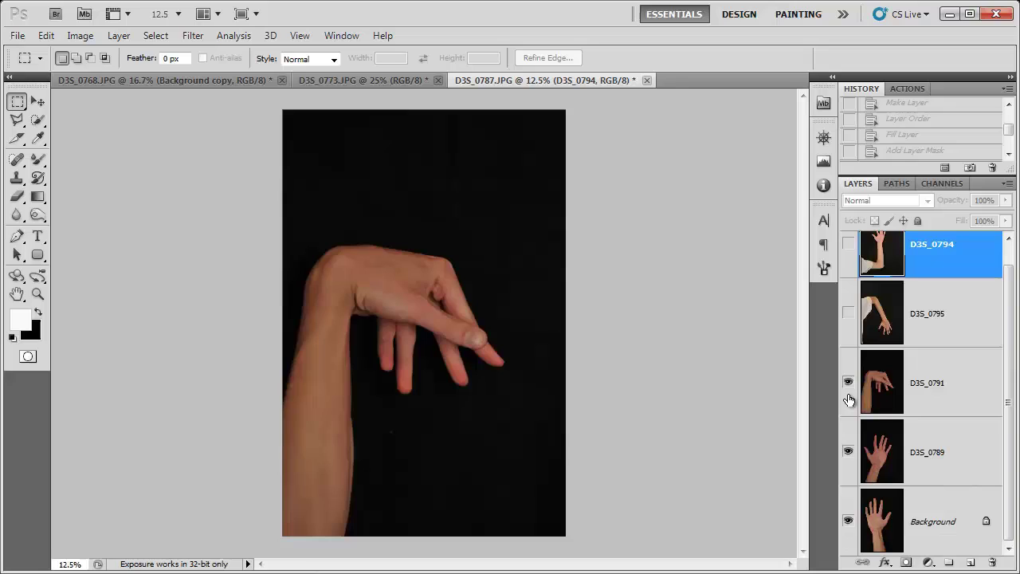
left_click(848, 313)
scroll(845, 295, "up", 1)
left_click(848, 267)
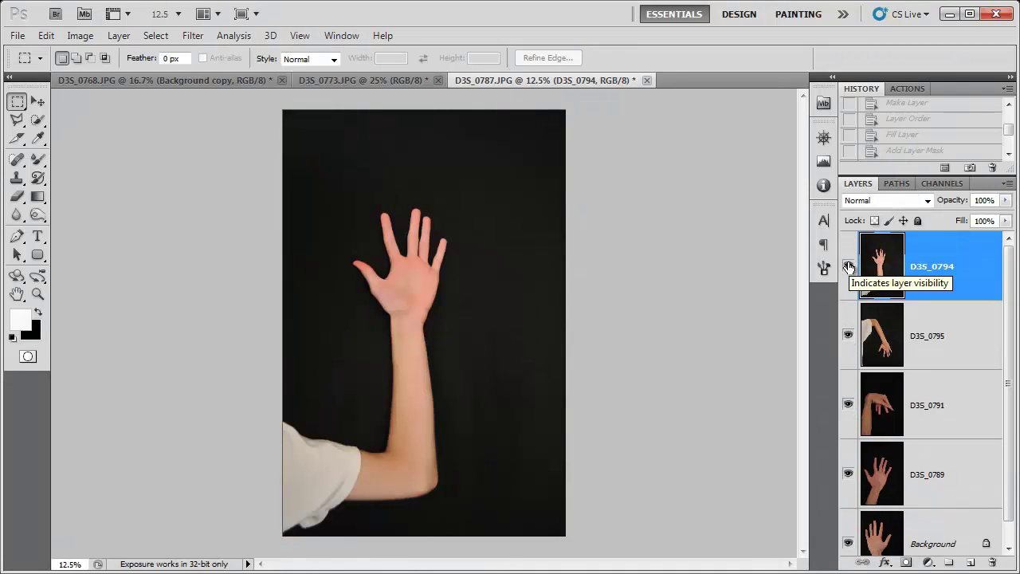
left_click(848, 266)
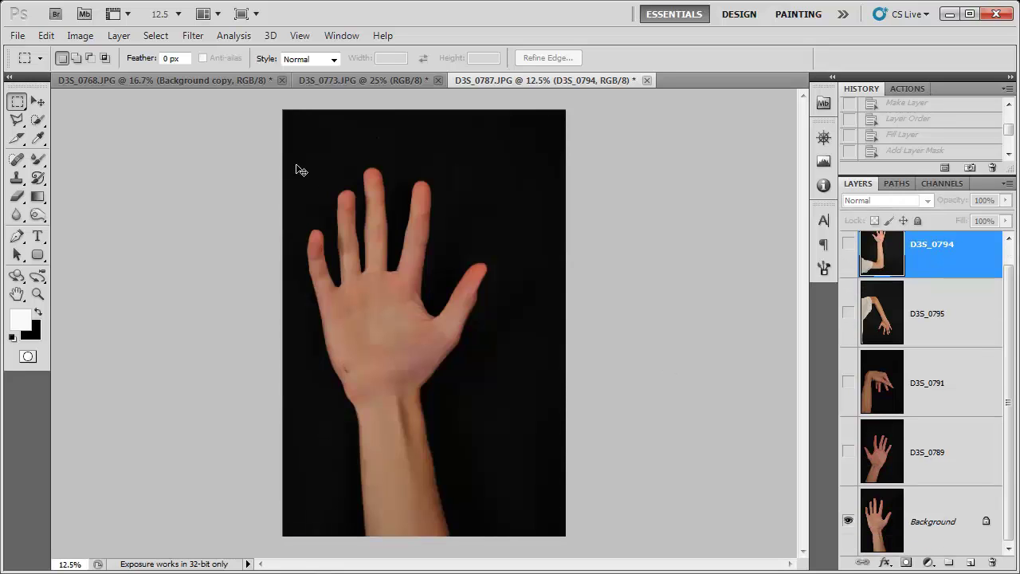
Enlarge the canvas of the hand document to a square 9000 pixels wide, with black as the extension colour.
key("ctrl+minus")
key("ctrl+minus")
key("ctrl+minus")
key("ctrl+minus")
left_click(81, 35)
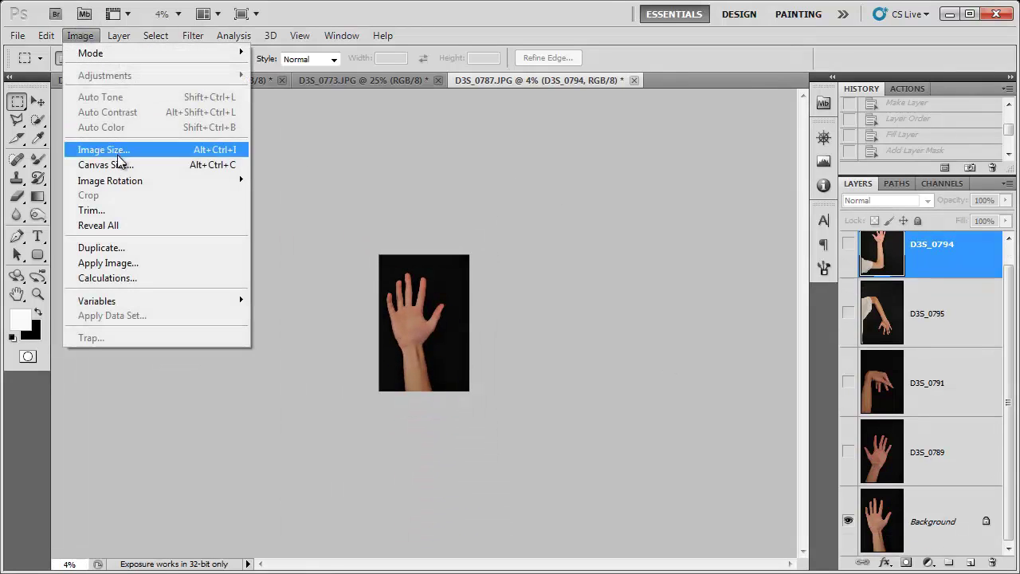
left_click(111, 164)
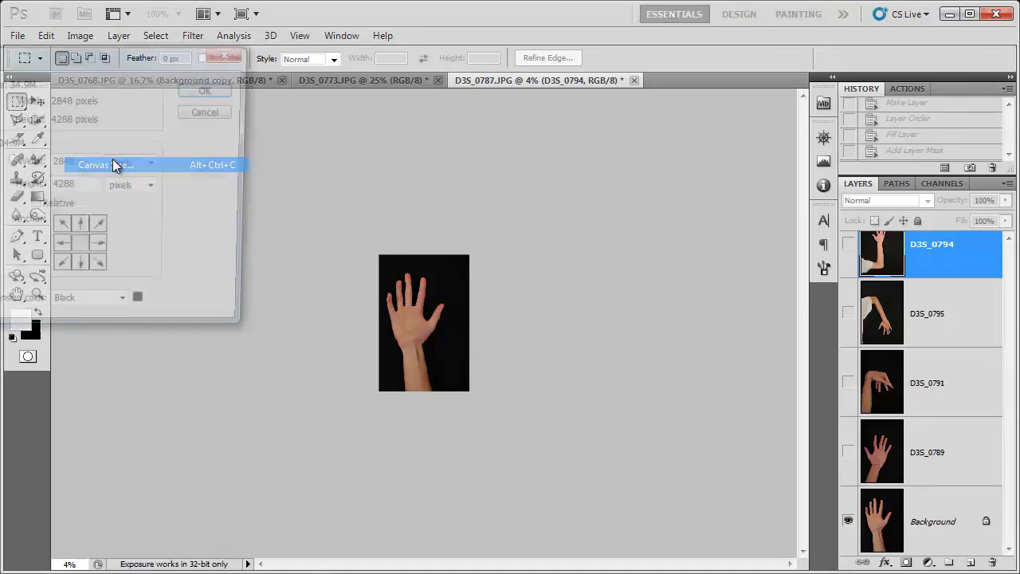
type("9000")
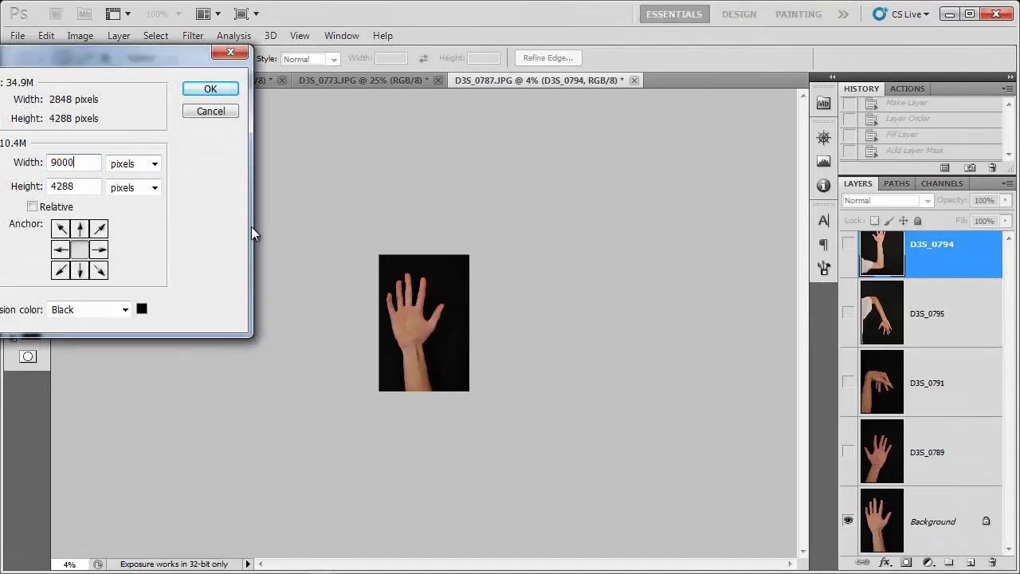
double_click(85, 188)
type("9")
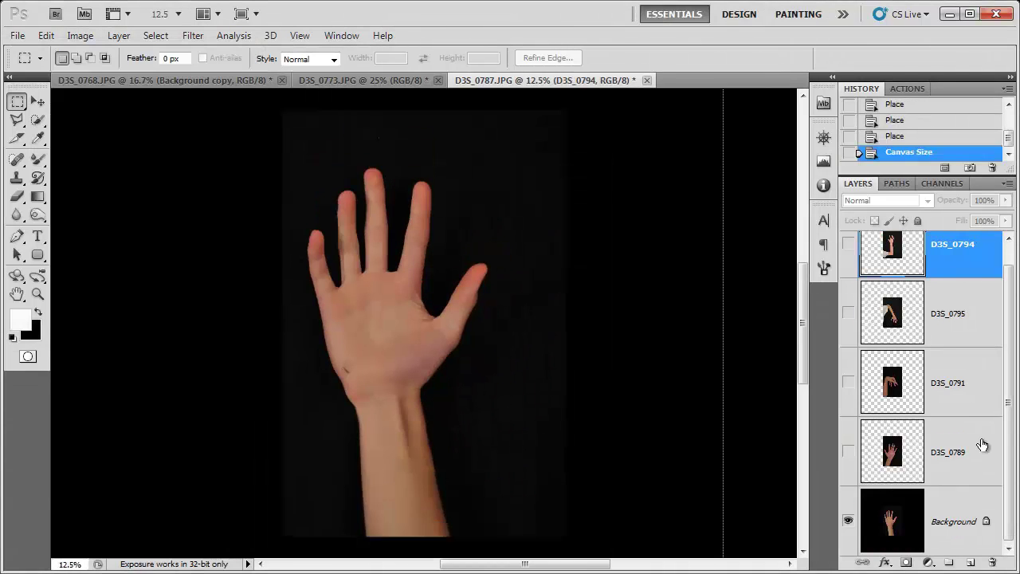
Show layer D3S_0789 and select its hand and forearm with a 57 px Quick Selection brush.
left_click(847, 454)
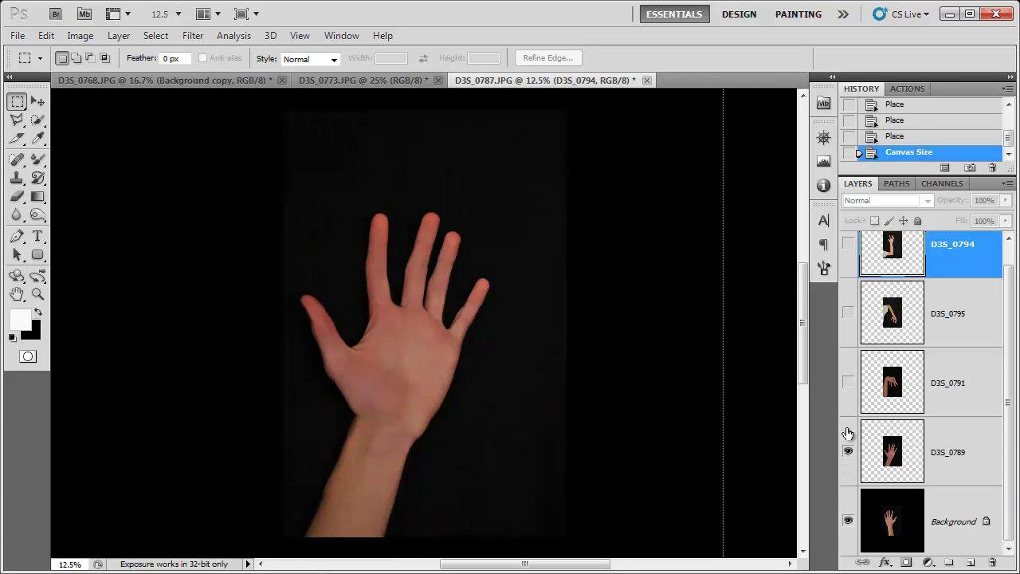
left_click(848, 452)
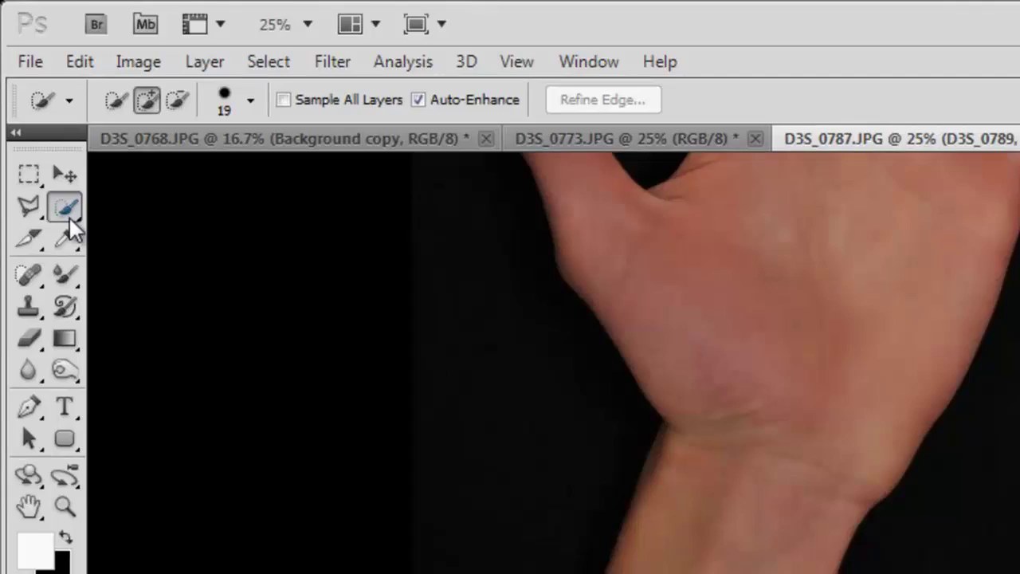
left_click(37, 120)
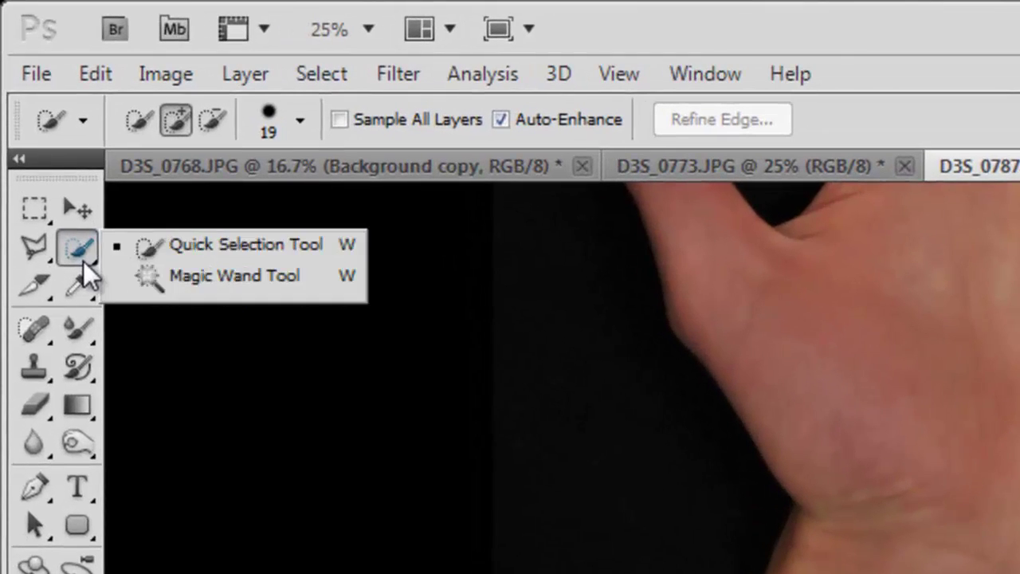
left_click(231, 244)
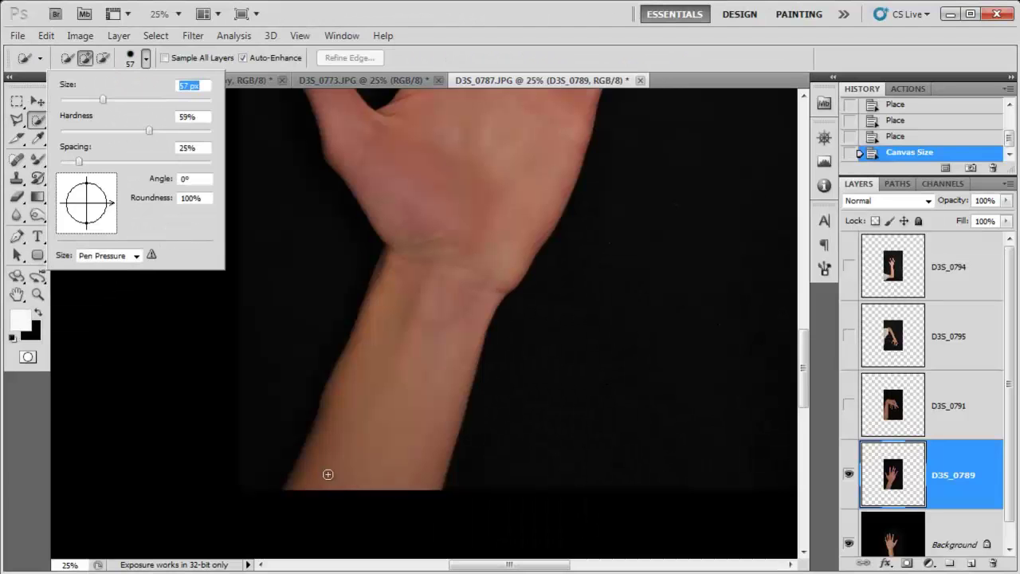
key("Return")
mouse_move(383, 385)
left_mouse_down()
mouse_move(440, 284)
mouse_move(478, 152)
left_mouse_up()
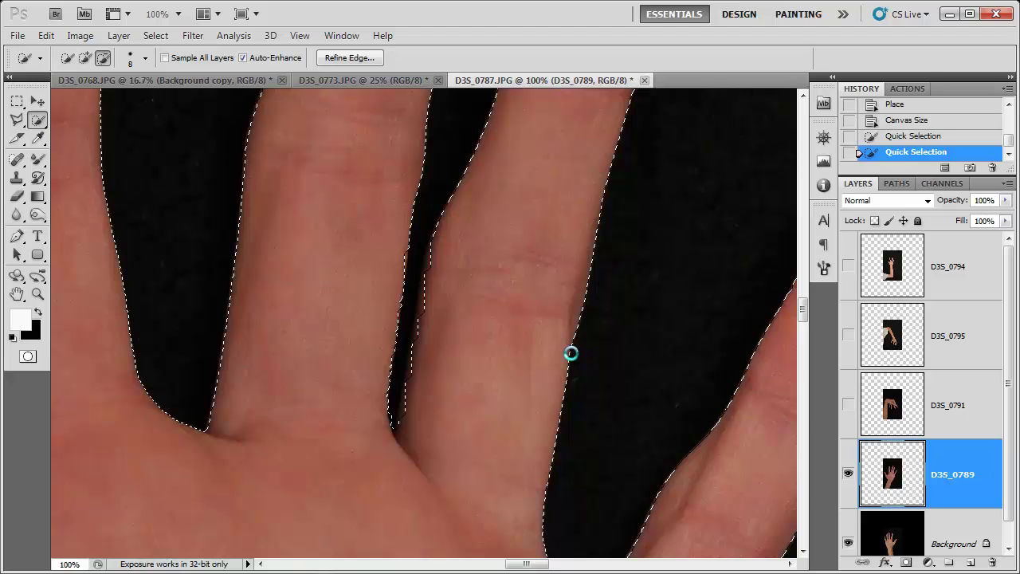
Subtract the dark gap beside the finger from the hand selection with an 8 px Quick Selection brush.
left_click(571, 353)
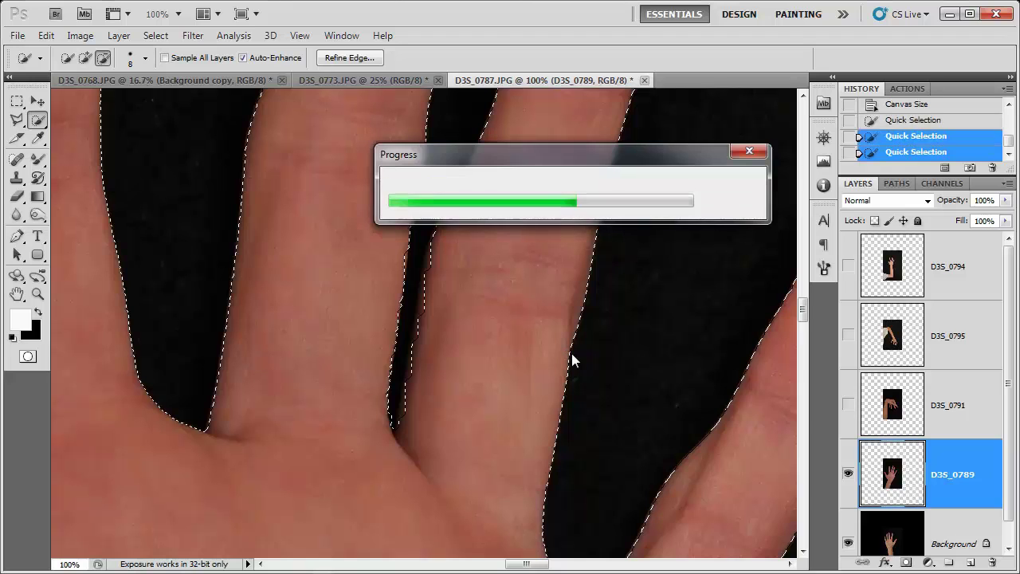
key("ctrl+minus")
key("m")
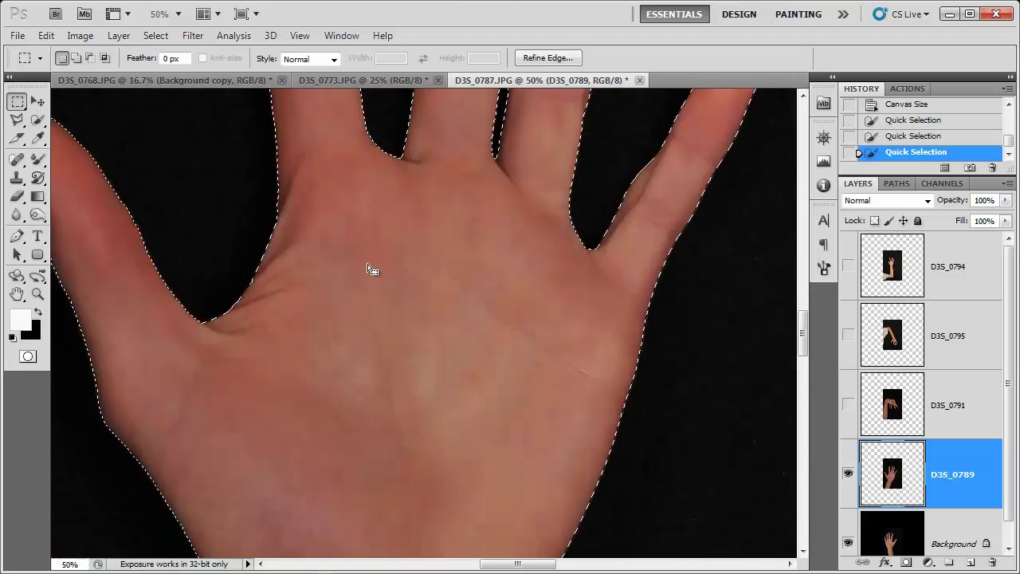
Invert the hand selection, delete the surrounding background from layer D3S_0789, and deselect.
right_click(368, 268)
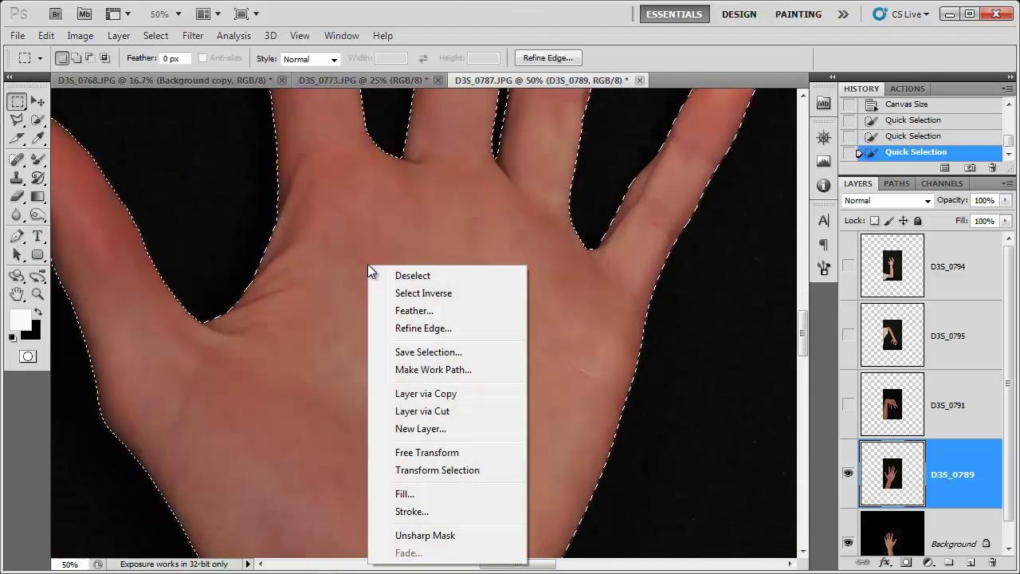
left_click(397, 296)
key("ctrl+0")
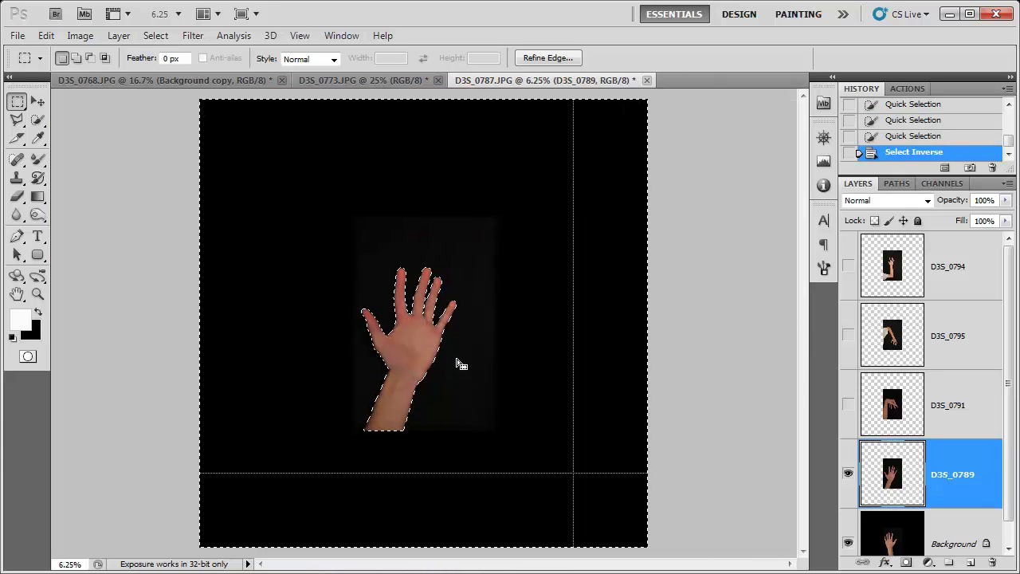
key("Delete")
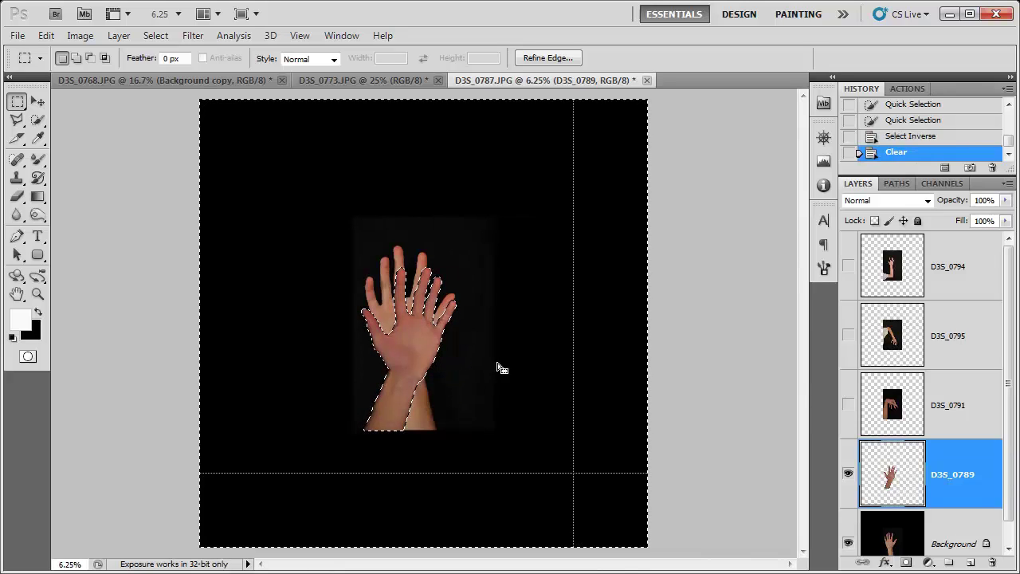
key("ctrl+d")
Move the cut-out hand, then scale it down and rotate it so its wrist covers the large hand's index fingertip.
key("ctrl+plus")
key("v")
left_click_drag(416, 377, 474, 279)
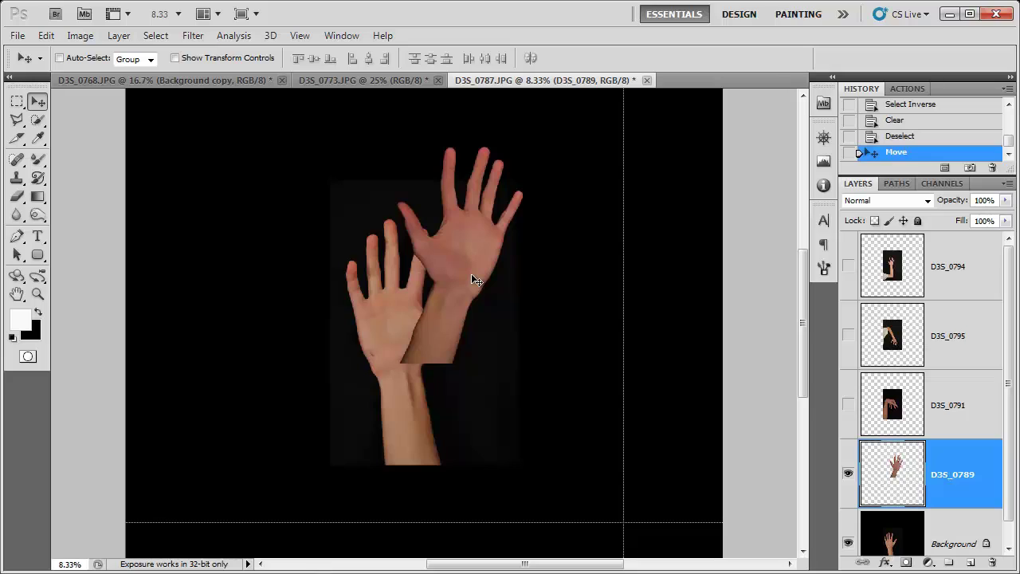
key("ctrl+t")
left_click_drag(524, 363, 471, 205)
scroll(460, 218, "up", 3)
left_click_drag(326, 170, 354, 277)
key("Return")
scroll(350, 271, "up", 3)
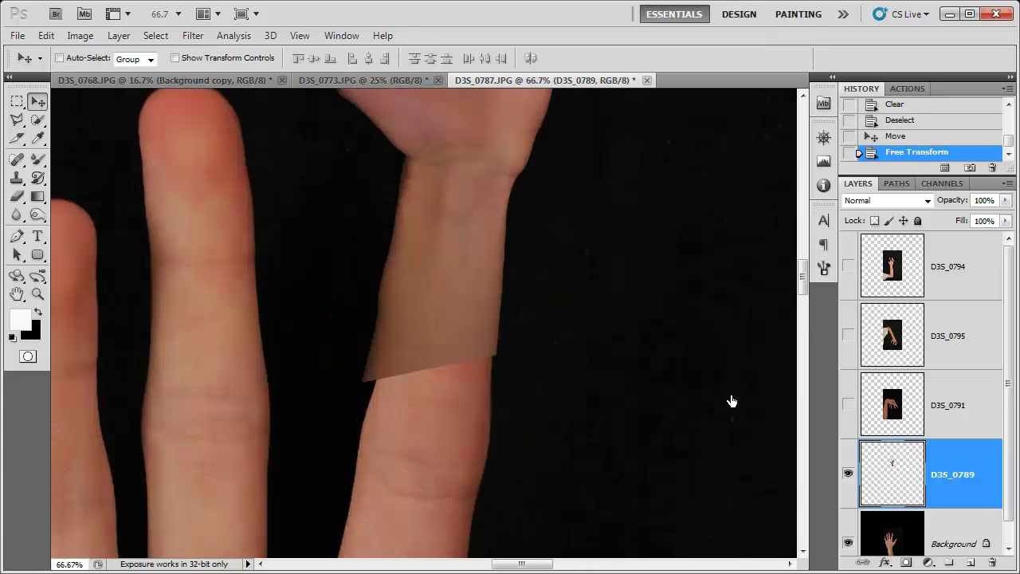
Lower the small hand layer's opacity to 49% and draw a closed Pen path around the forearm excess along the finger's inner edge.
left_click(1006, 200)
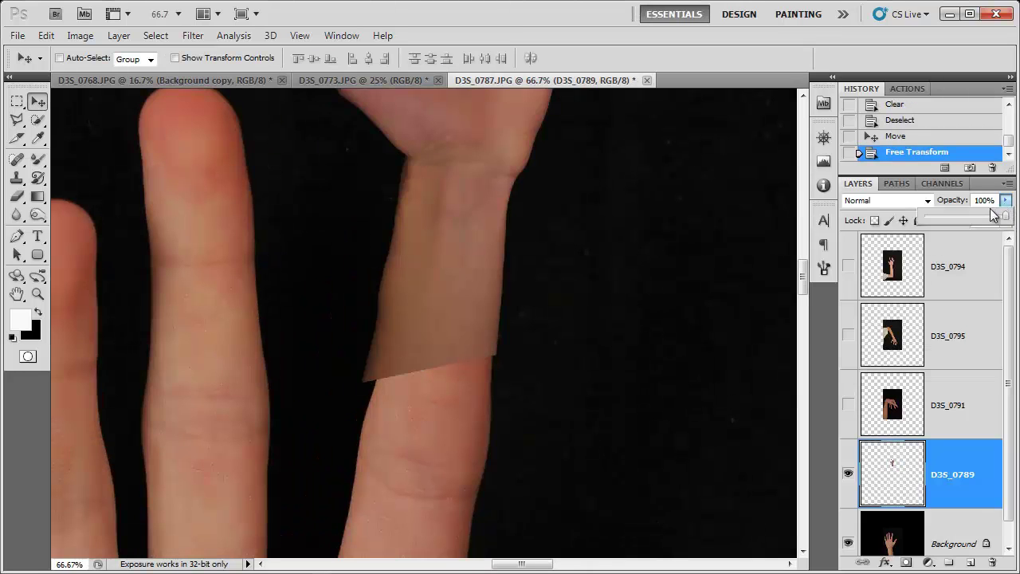
left_click_drag(972, 220, 969, 220)
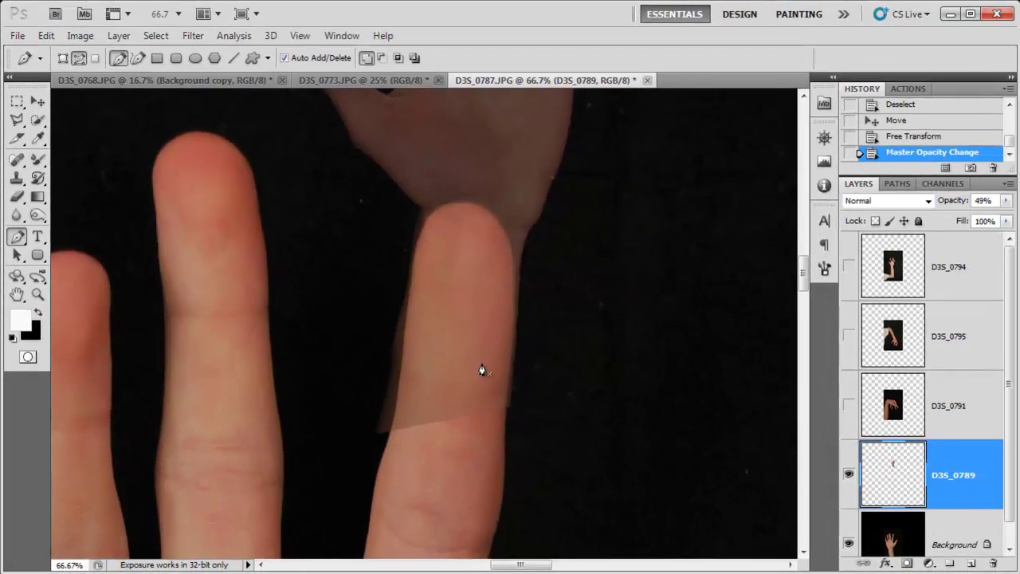
key("ctrl+plus")
key("ctrl+plus")
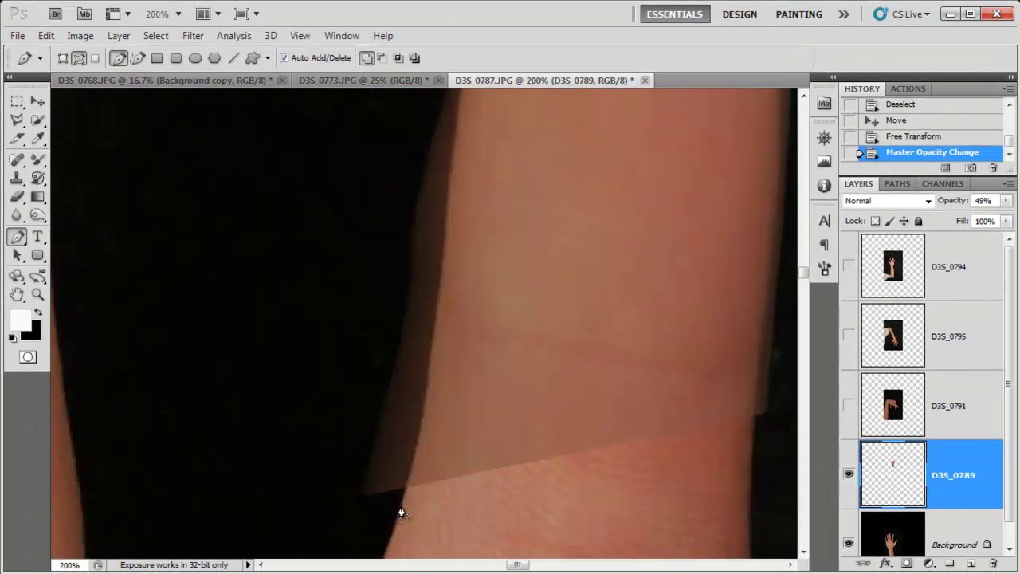
left_click(401, 507)
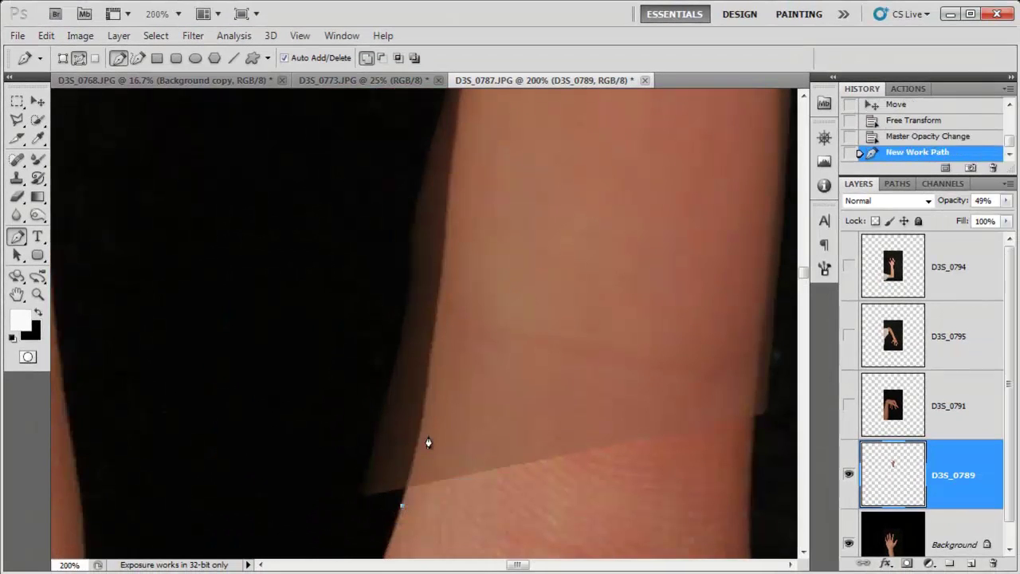
left_click_drag(437, 328, 448, 217)
left_click_drag(488, 185, 477, 412)
Turn the path into an anti-aliased selection with a 0.3 pixel feather, delete the forearm excess inside it, and deselect.
right_click(342, 345)
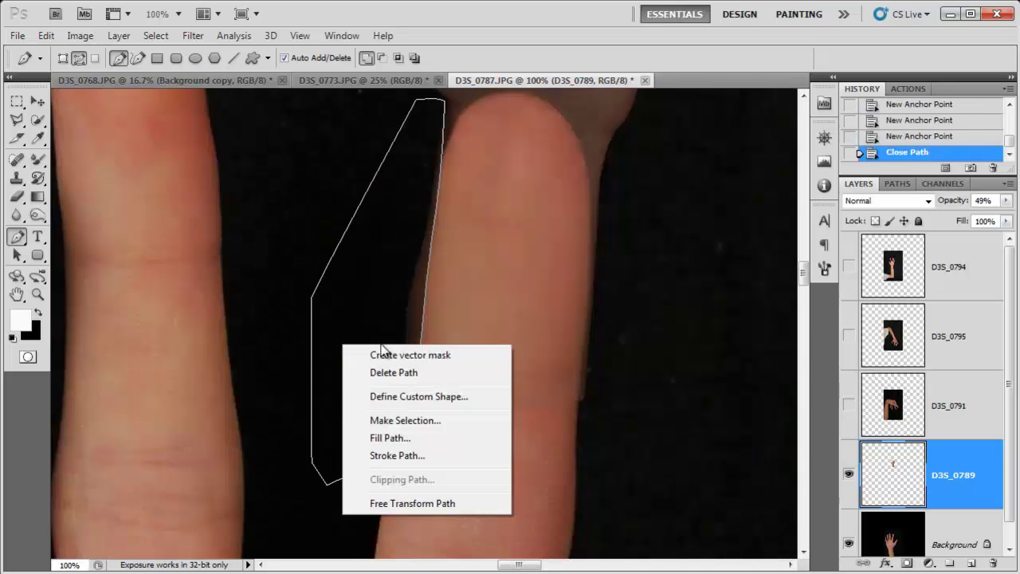
left_click(418, 420)
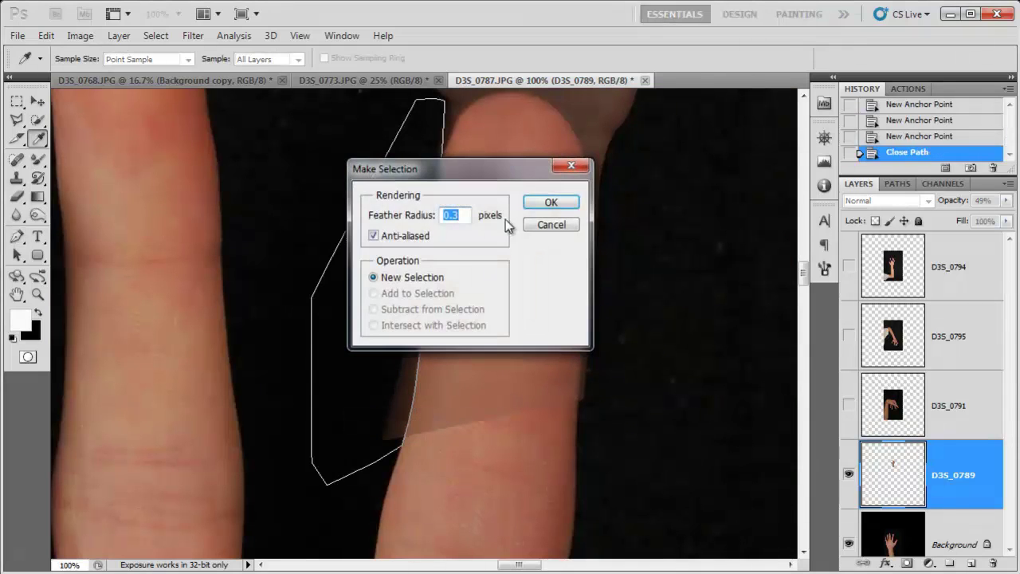
left_click(550, 204)
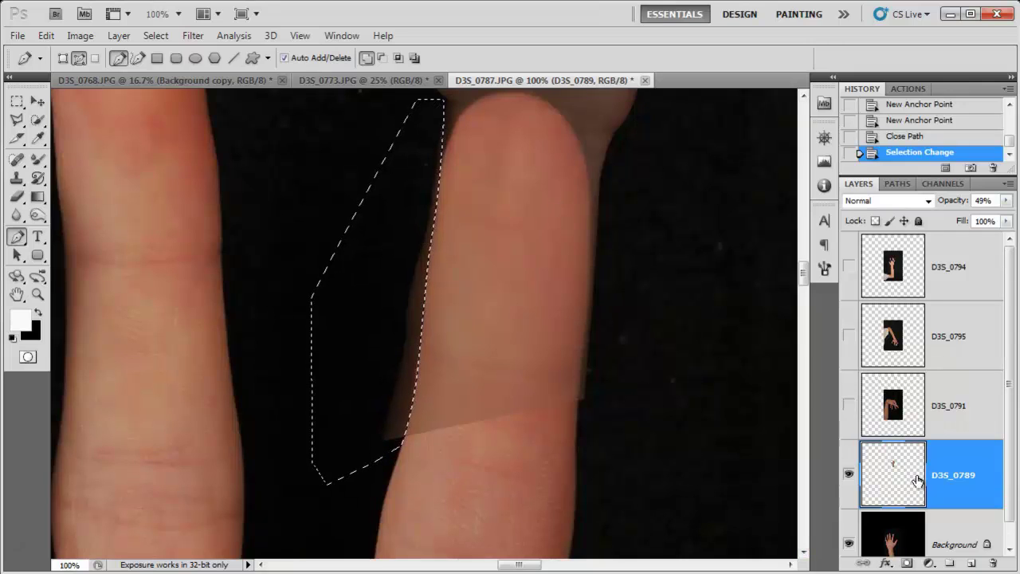
key("Delete")
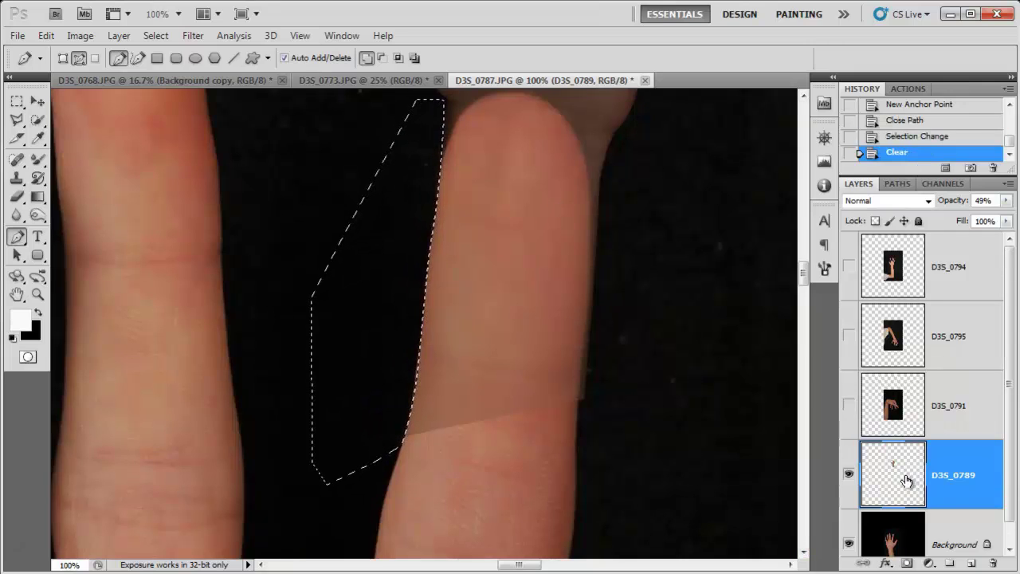
left_click(16, 101)
key("ctrl+d")
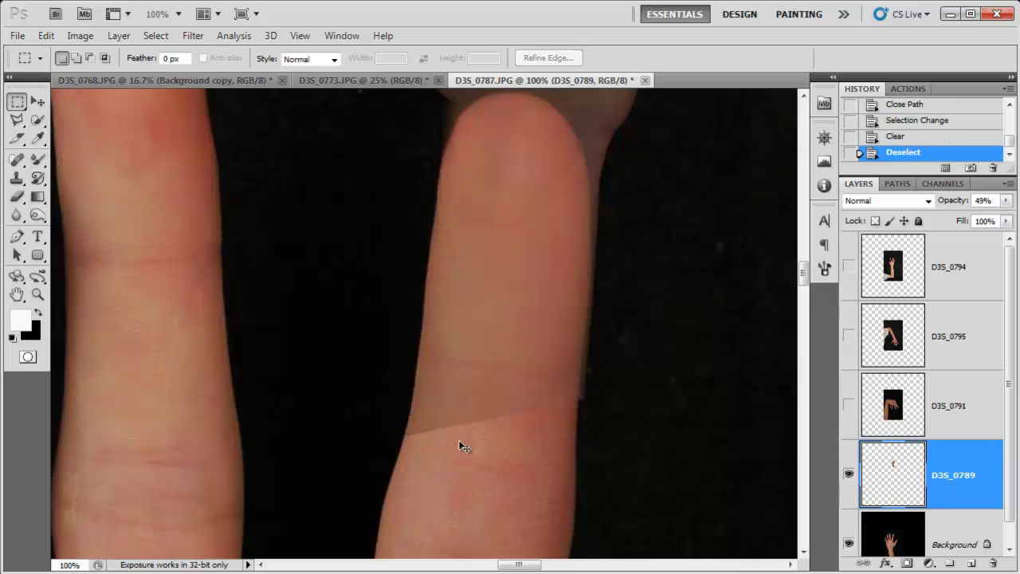
Marquee the small hand's wrist and forearm and warp its outer edge inward to follow the finger's outline.
scroll(678, 426, "up", 1)
scroll(291, 429, "down", 1)
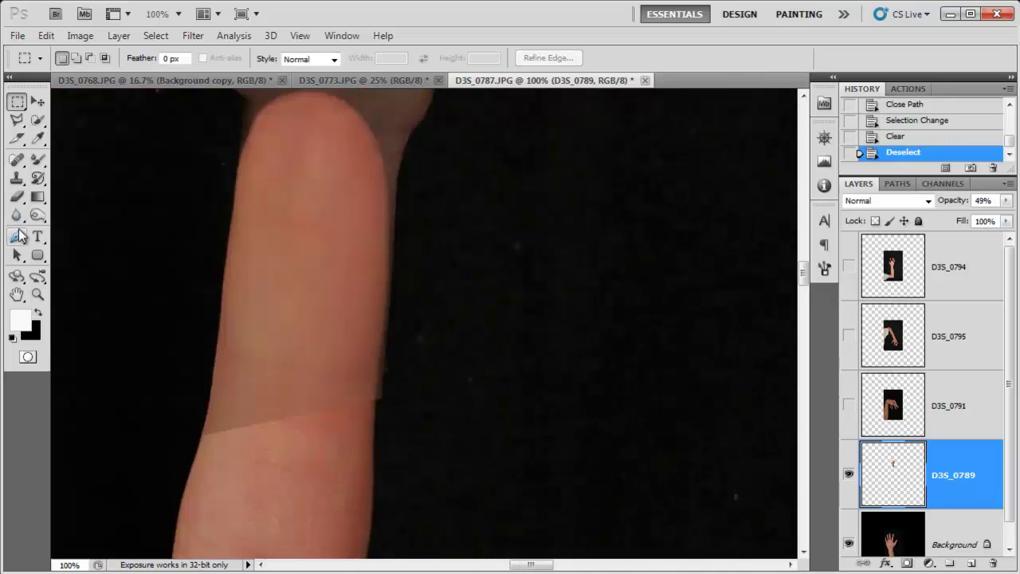
left_click_drag(360, 238, 462, 257)
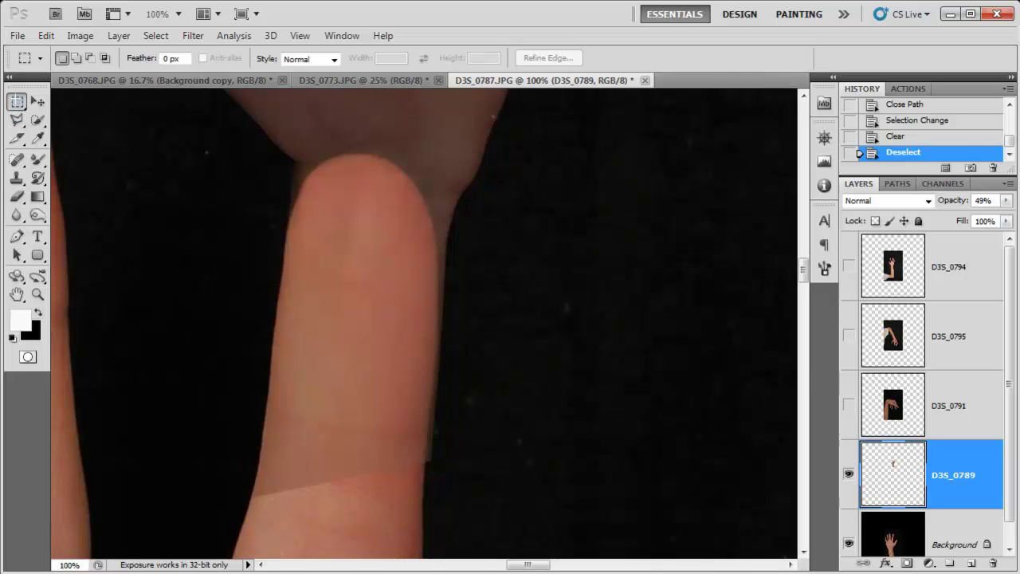
left_click_drag(159, 122, 553, 511)
key("ctrl+t")
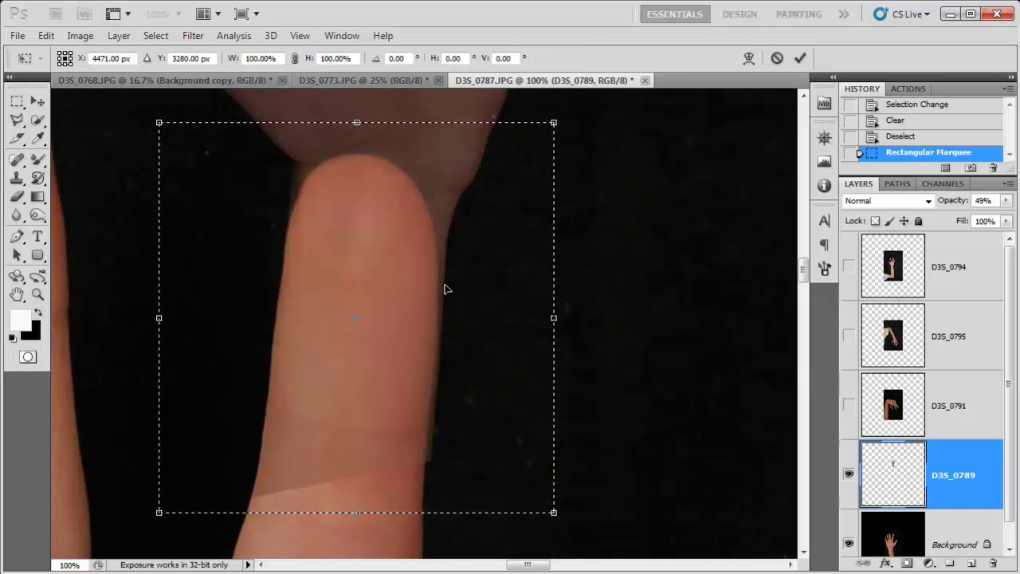
right_click(407, 275)
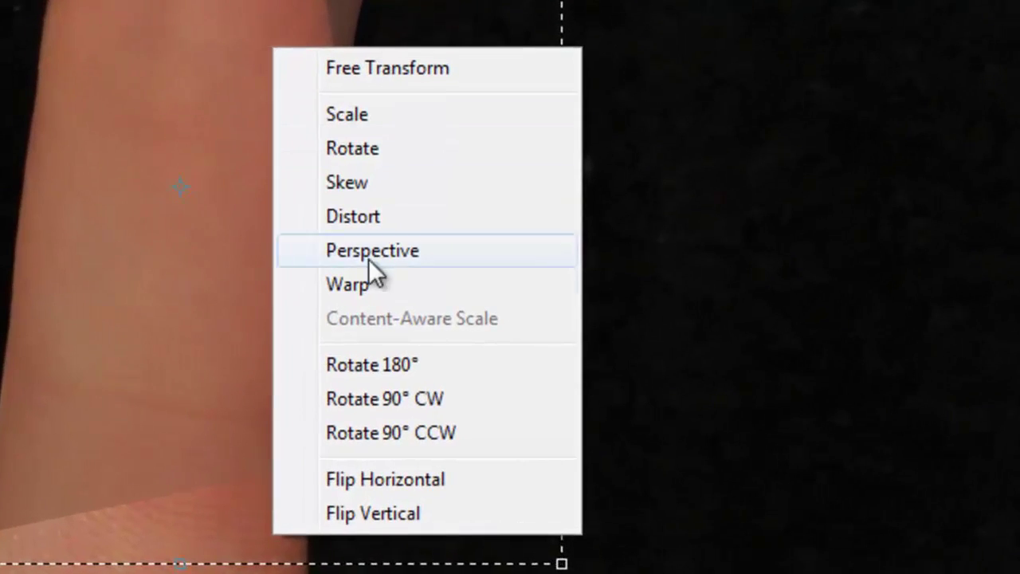
left_click(367, 285)
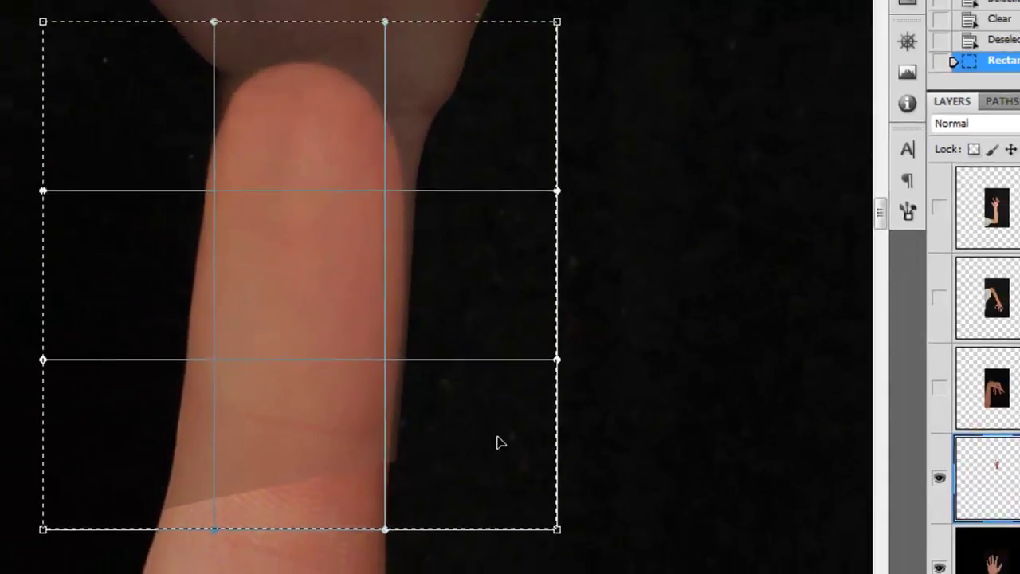
mouse_move(478, 416)
left_mouse_down()
mouse_move(534, 412)
mouse_move(426, 414)
mouse_move(509, 419)
mouse_move(437, 420)
mouse_move(506, 423)
mouse_move(462, 423)
mouse_move(471, 429)
left_mouse_up()
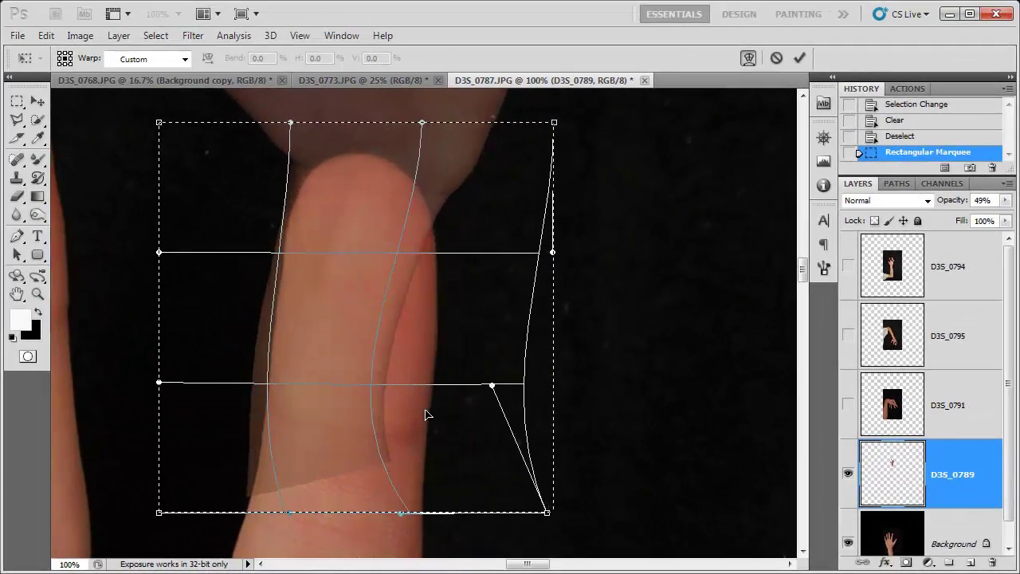
key("Return")
key("ctrl+d")
Restore the small hand layer's opacity to 100%.
key("ctrl+minus")
key("ctrl+minus")
key("ctrl+minus")
left_click(1006, 200)
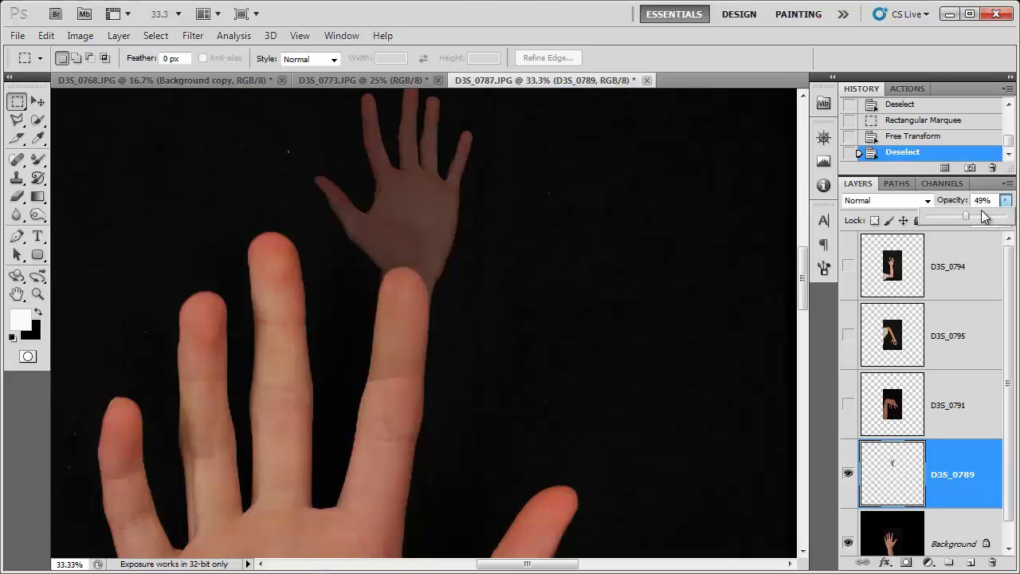
left_click_drag(1007, 216, 1009, 216)
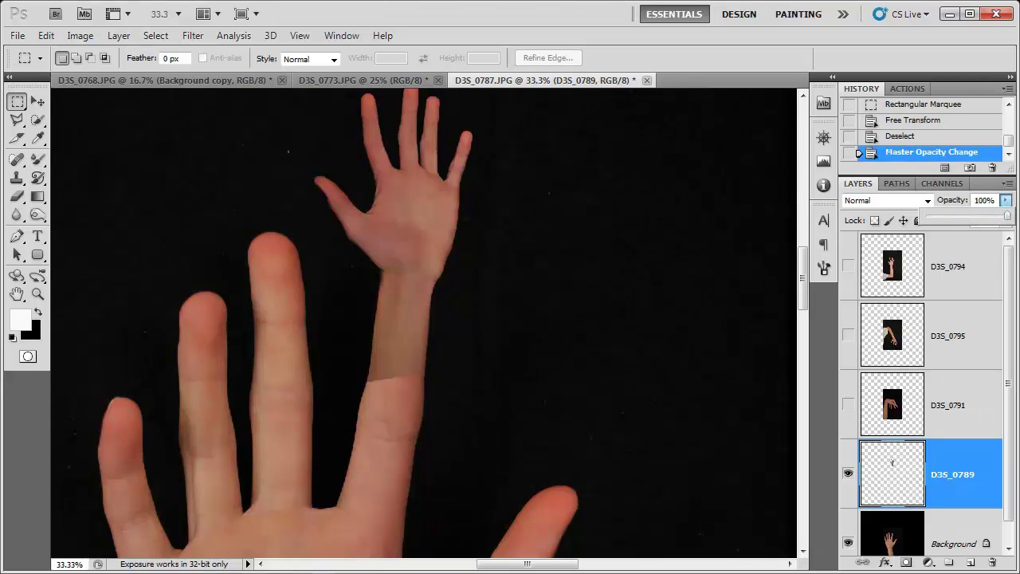
Add a mask to the small hand layer and paint black over the forearm's cut edge with a soft 484 px brush.
left_click(907, 564)
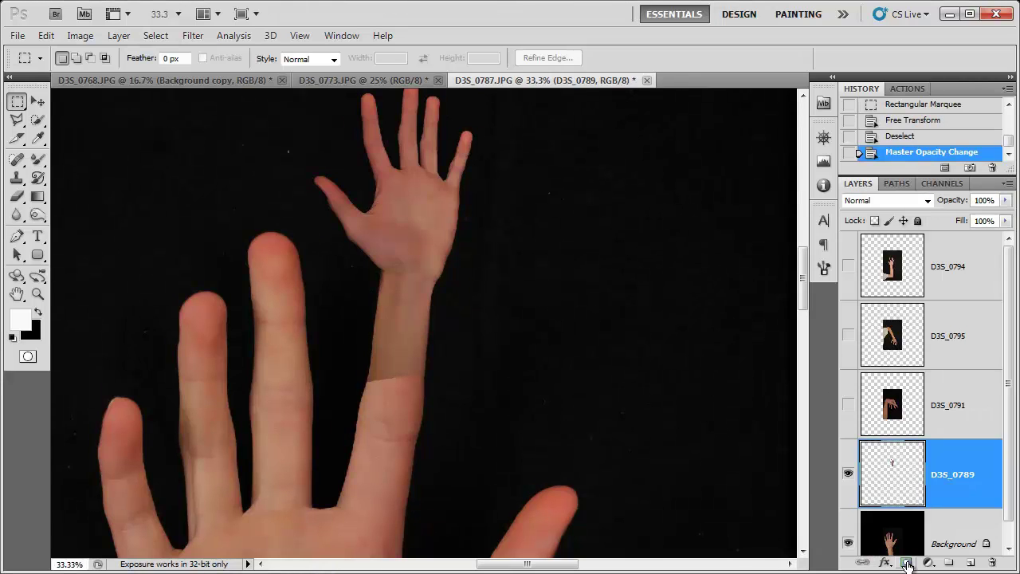
left_click(906, 564)
key("b")
right_click(38, 158)
left_click(92, 158)
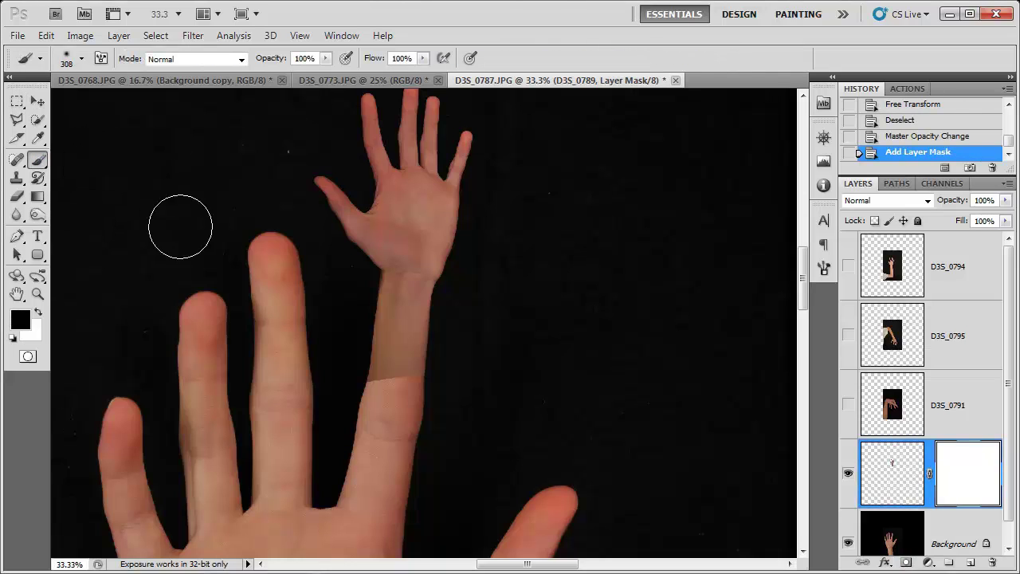
left_click(82, 61)
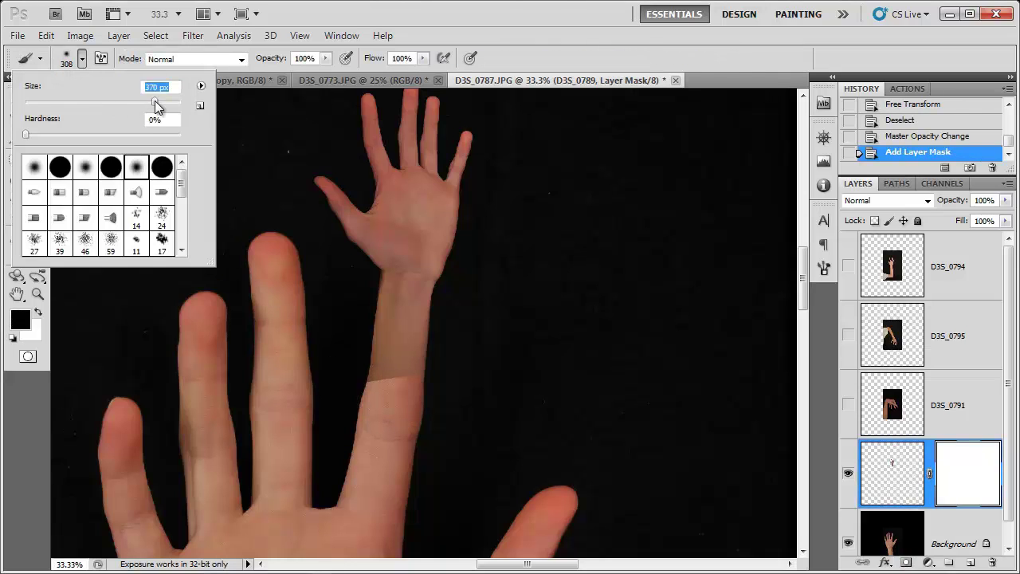
left_click(287, 362)
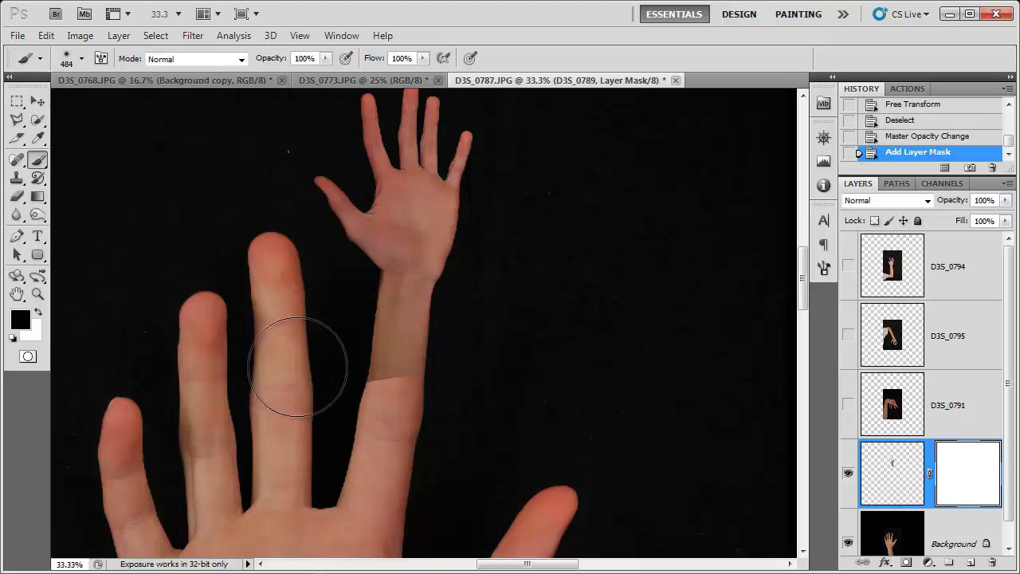
left_click_drag(367, 368, 434, 371)
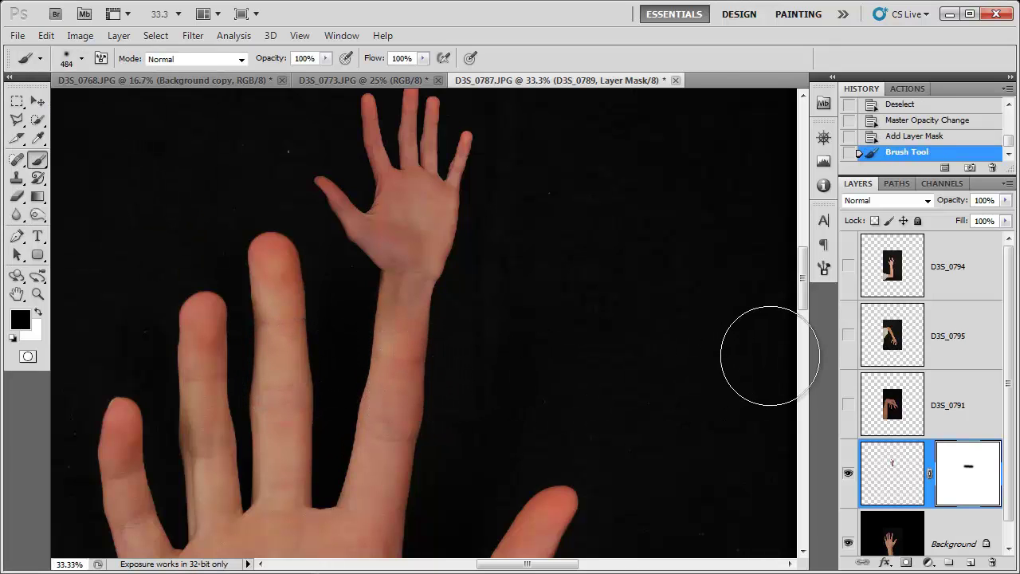
Examine the blend between the small forearm and the finger from far away and close up.
key("ctrl+minus")
key("ctrl+minus")
key("ctrl+minus")
key("ctrl+minus")
key("ctrl+plus")
key("ctrl+plus")
key("ctrl+plus")
key("ctrl+plus")
key("ctrl+plus")
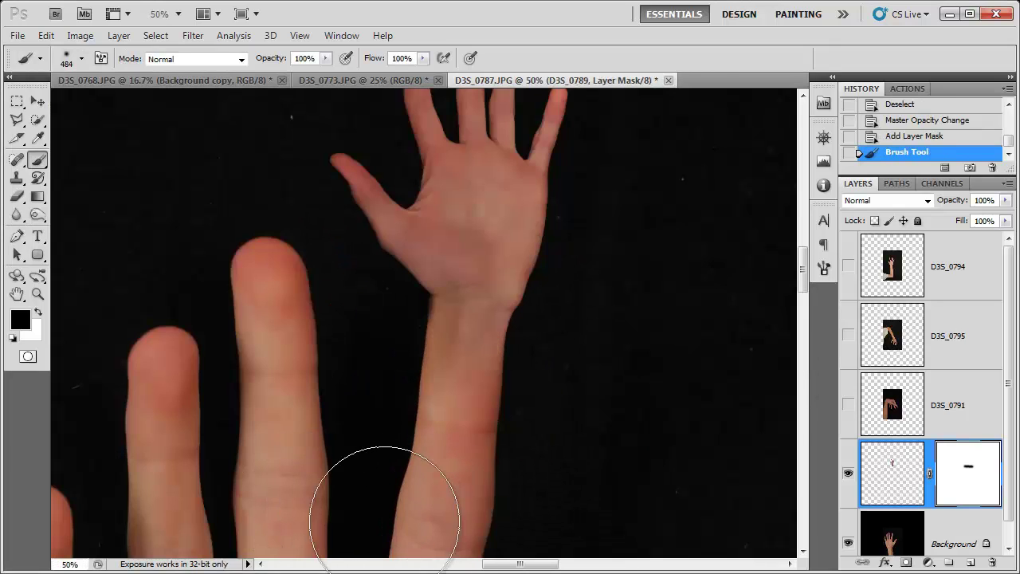
Brighten the small hand's image with Levels, setting the white input level to 224.
left_click(878, 490)
key("ctrl+minus")
left_click(80, 35)
mouse_move(91, 74)
left_click(275, 85)
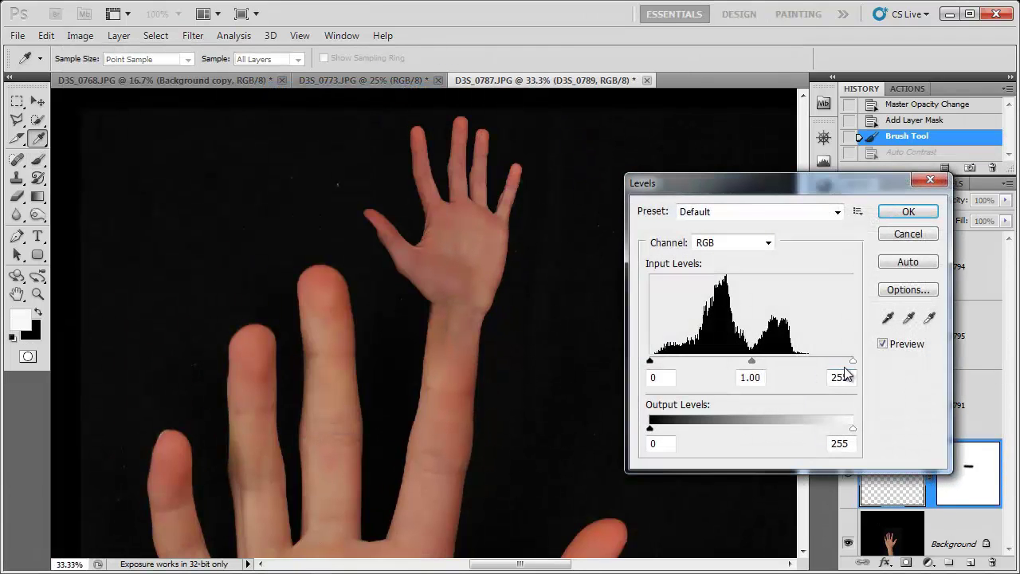
left_click_drag(852, 362, 811, 362)
key("ctrl+minus")
key("ctrl+minus")
key("ctrl+minus")
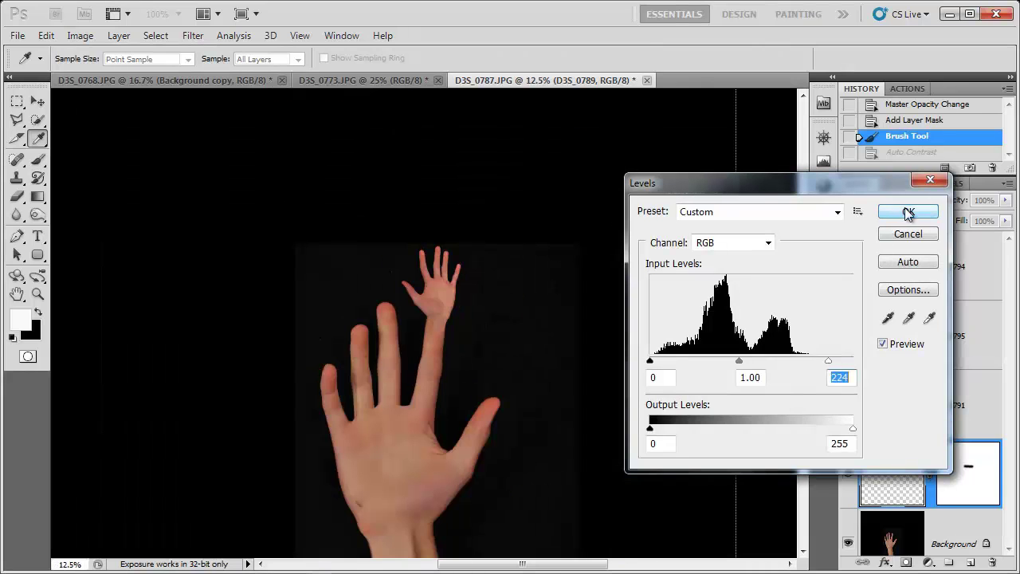
left_click(909, 211)
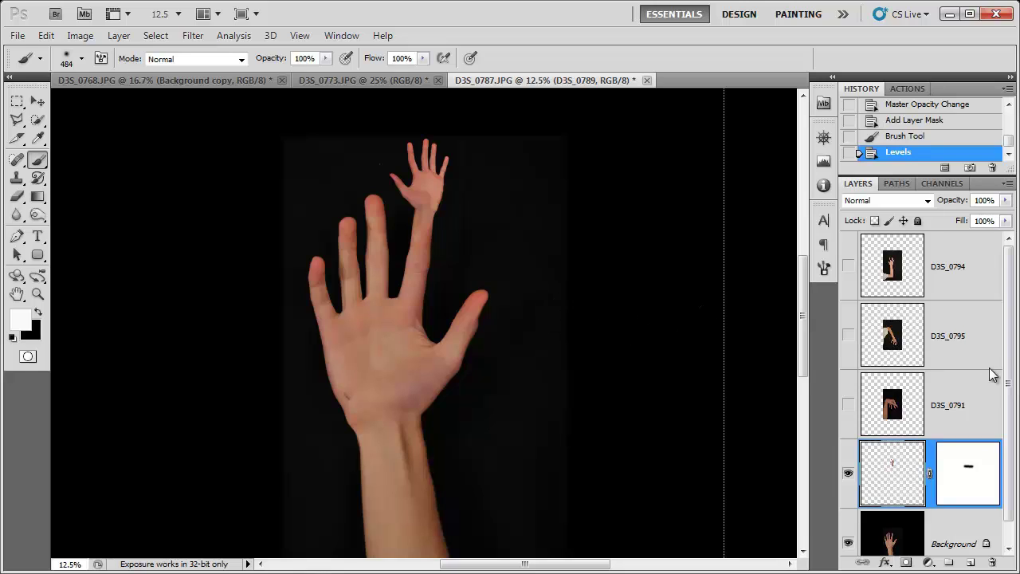
Examine the arm photos on layers D3S_0791, D3S_0795 and D3S_0794, and hide them again.
left_click(849, 406)
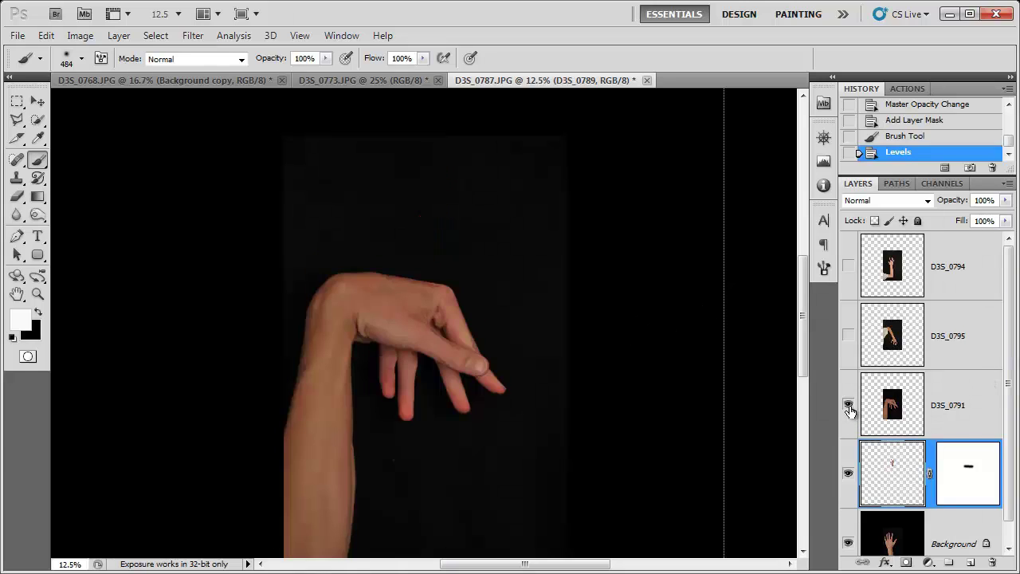
left_click(847, 264)
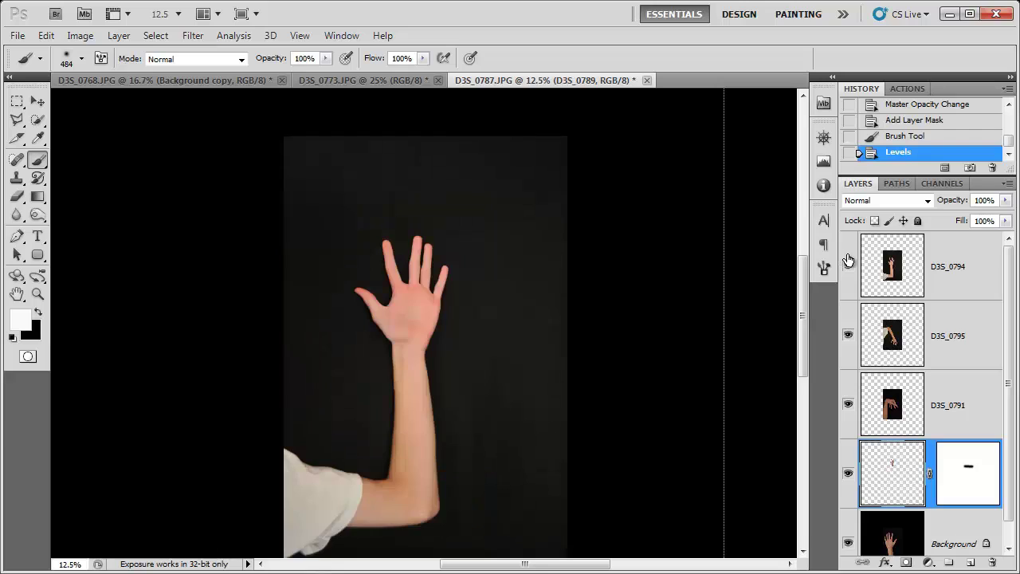
left_click(849, 269)
left_click(847, 336)
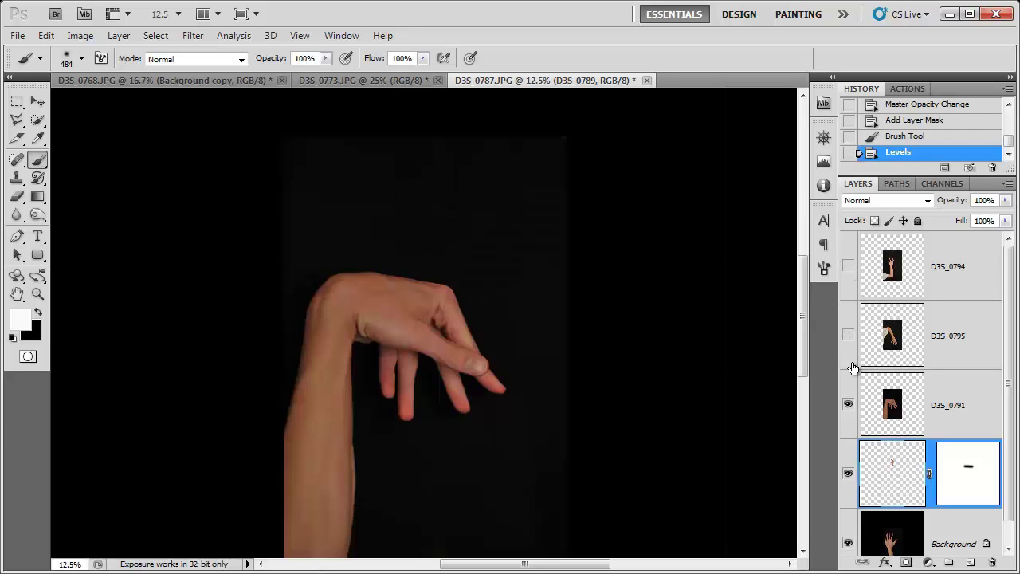
left_click(849, 406)
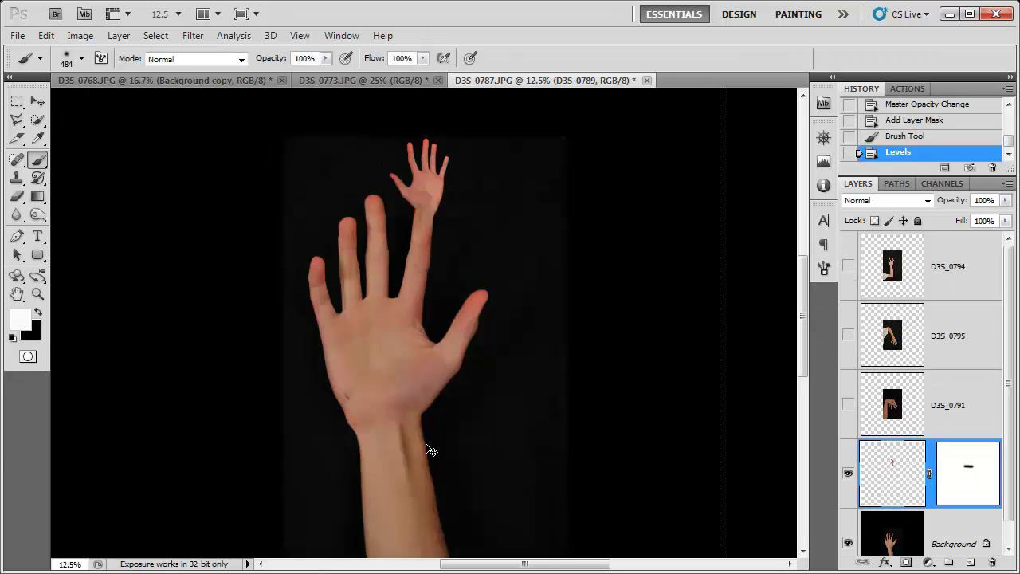
Examine the small hand's fingers and the edge of the dark background around them close up.
key("ctrl+plus")
key("ctrl+plus")
key("ctrl+plus")
key("ctrl+minus")
key("ctrl+minus")
key("ctrl+minus")
left_click(17, 103)
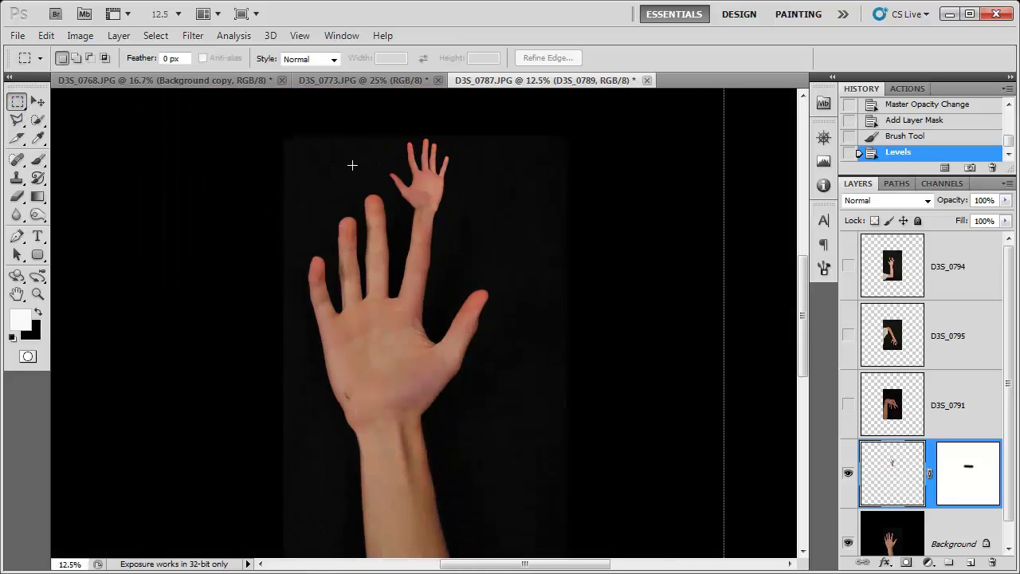
key("ctrl+plus")
key("ctrl+plus")
key("ctrl+plus")
left_click_drag(353, 164, 351, 510)
key("ctrl+plus")
key("ctrl+plus")
left_click_drag(416, 365, 417, 510)
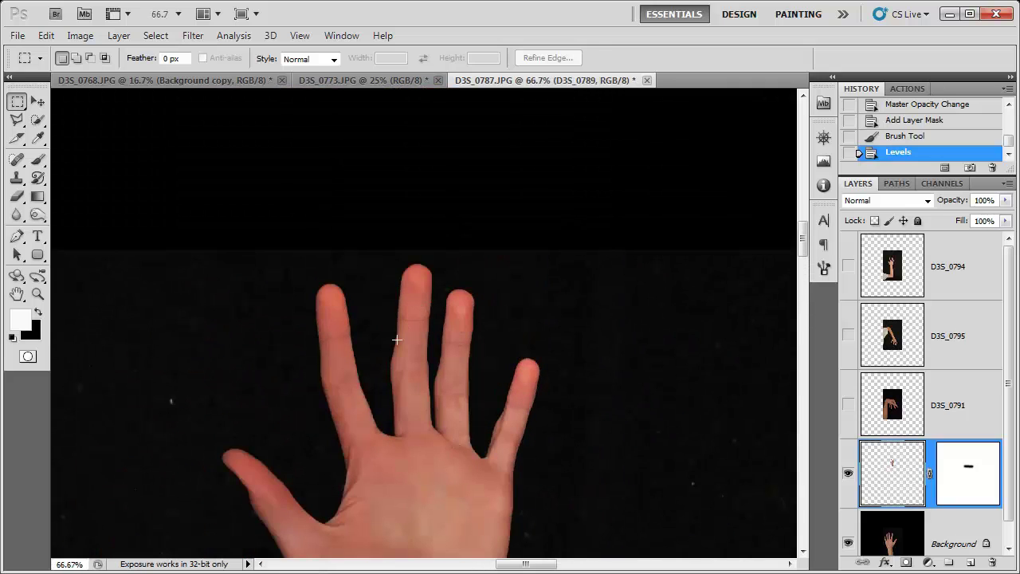
Examine the whole hand composite from far away, comparing the small hand with the large one.
key("ctrl+minus")
key("ctrl+minus")
key("ctrl+minus")
key("ctrl+minus")
key("ctrl+minus")
key("ctrl+minus")
key("ctrl+minus")
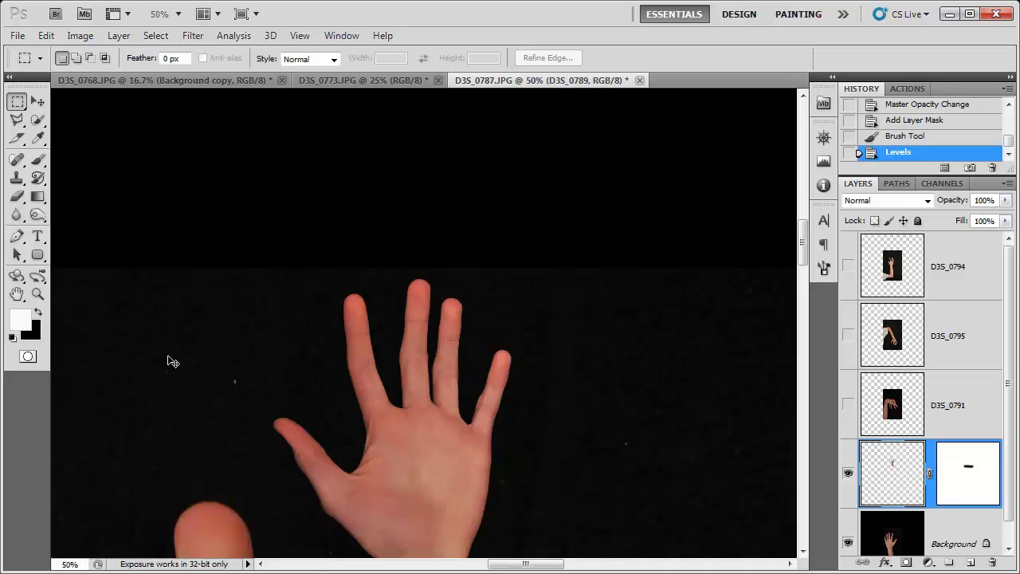
key("ctrl+plus")
key("ctrl+plus")
key("ctrl+minus")
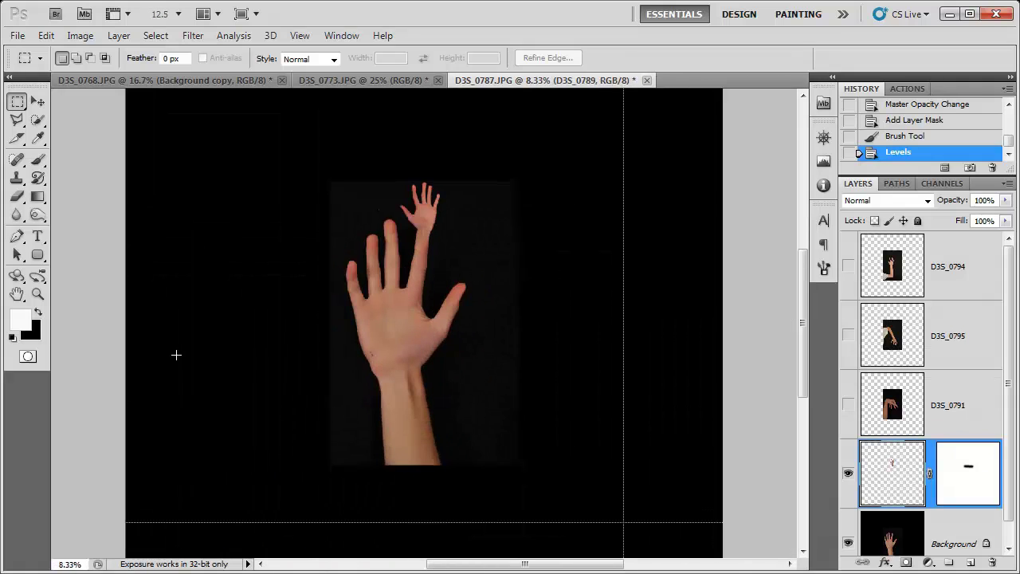
key("ctrl+plus")
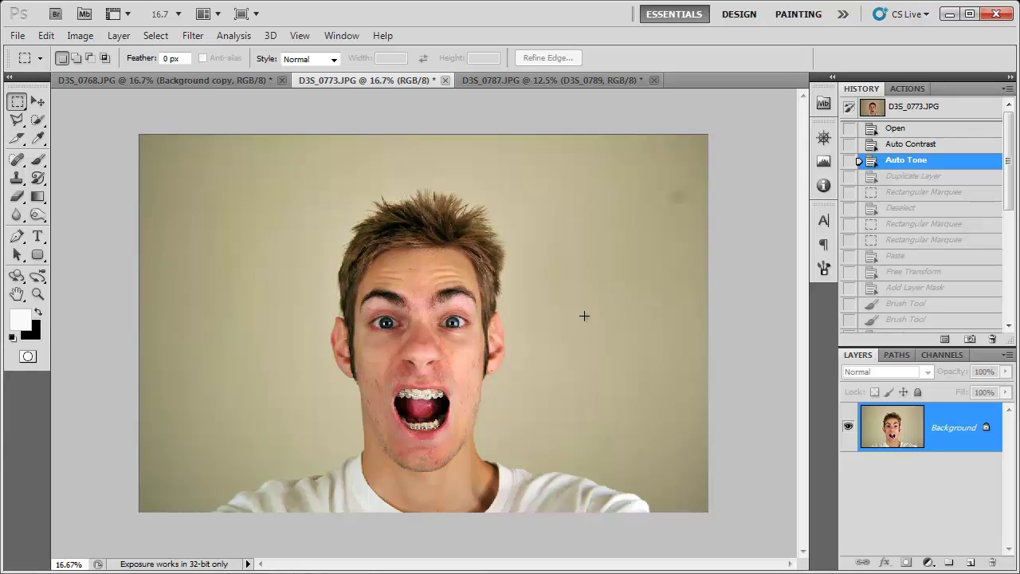
Try Content-Aware Scale on the entire D3S_0773.JPG portrait, shrinking it to about 82% width and 93% height, and discard the transformation.
key("ctrl+a")
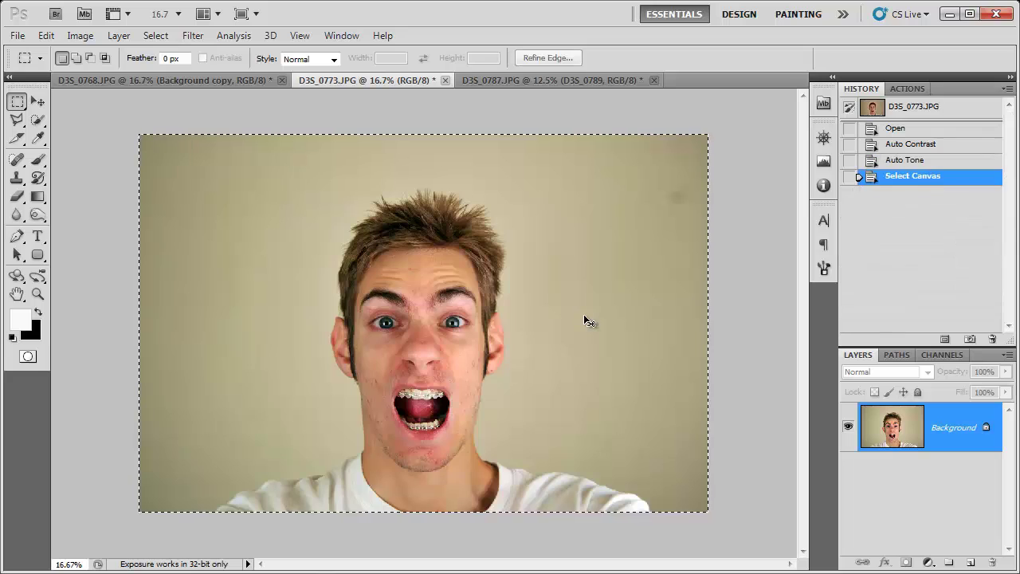
left_click(47, 35)
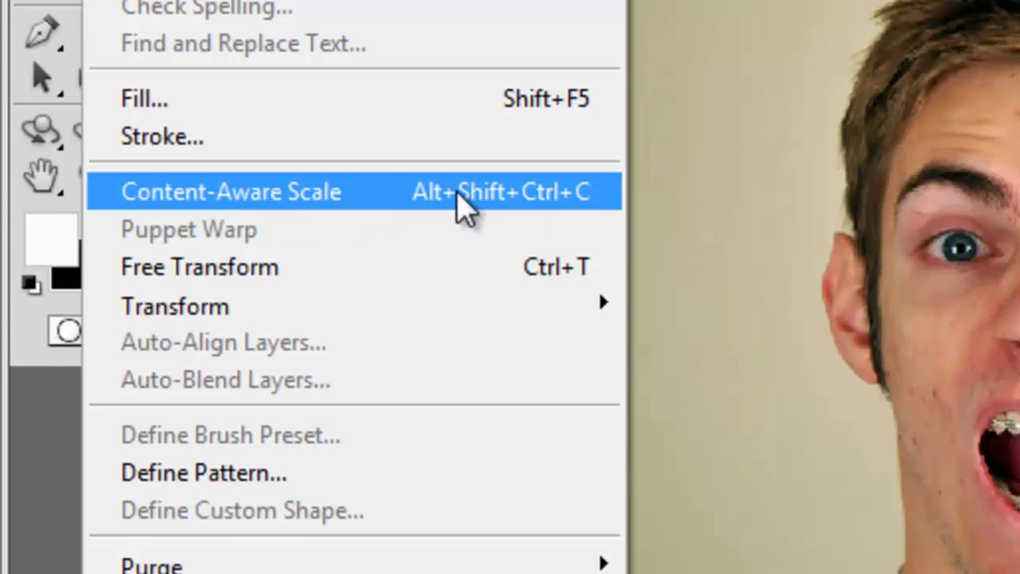
left_click(308, 201)
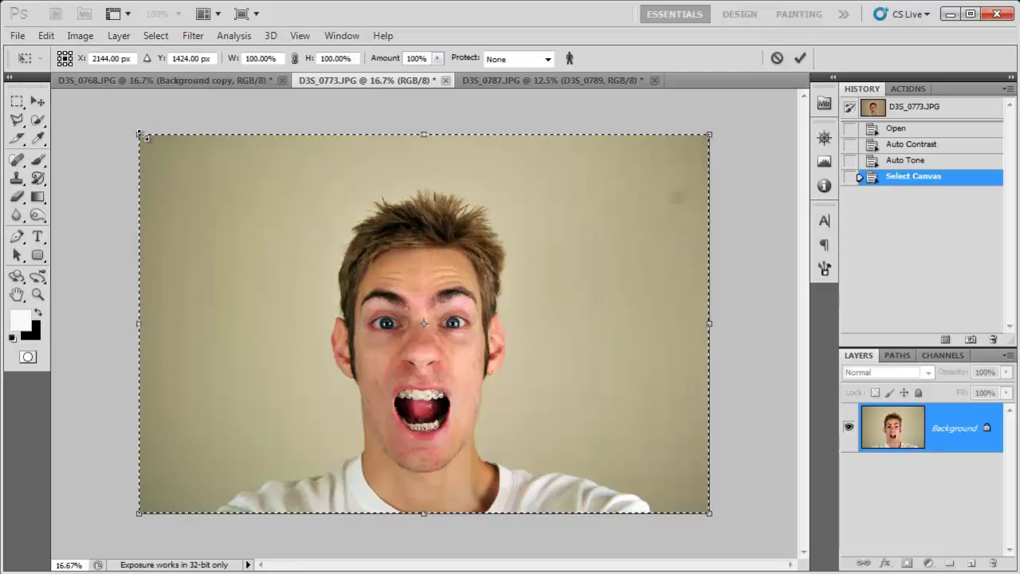
mouse_move(141, 135)
left_mouse_down()
mouse_move(398, 301)
mouse_move(537, 171)
mouse_move(587, 164)
mouse_move(312, 200)
mouse_move(146, 142)
left_mouse_up()
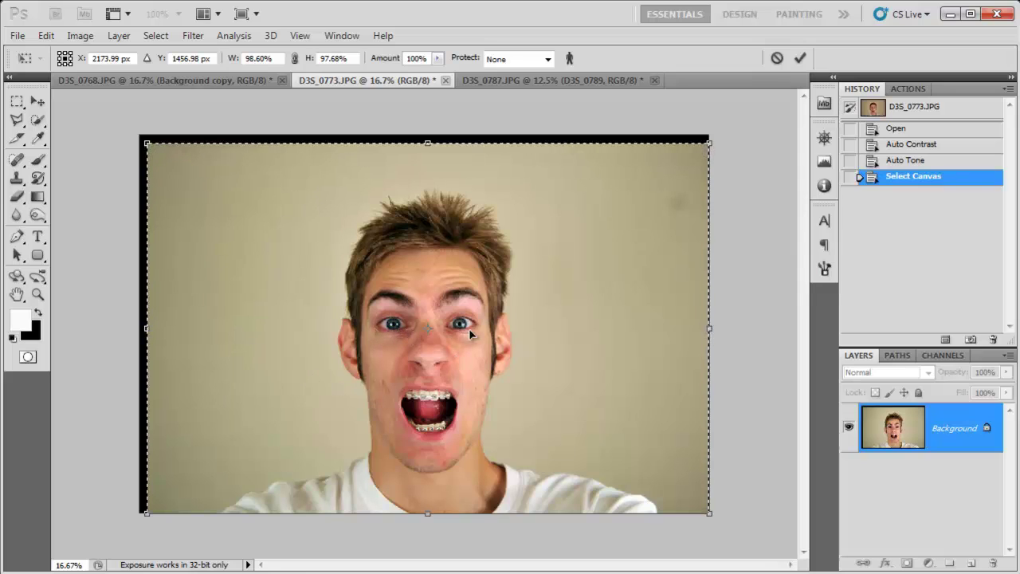
left_click_drag(146, 141, 242, 161)
left_click(16, 102)
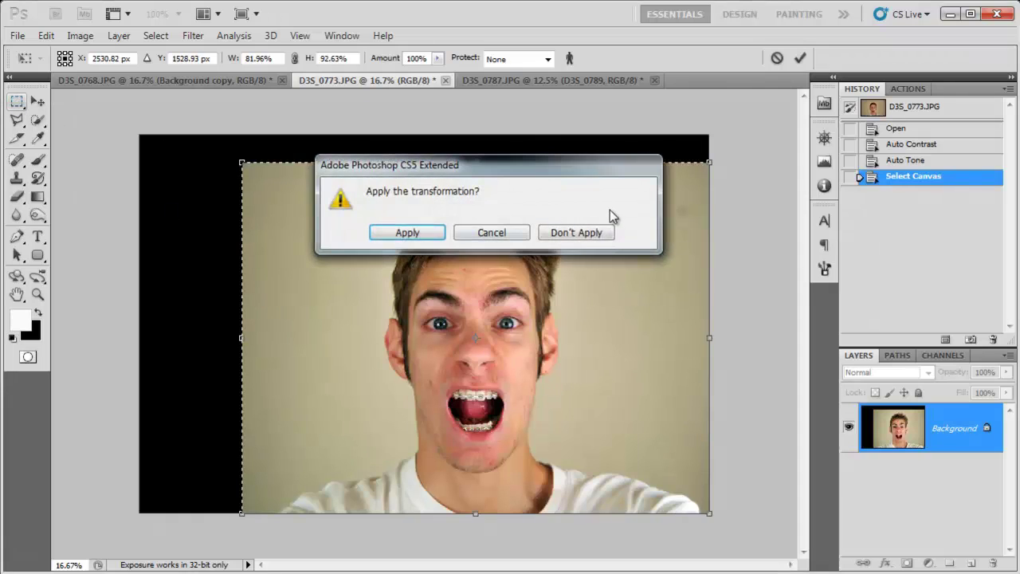
left_click(599, 231)
Crop the portrait to a narrow upright rectangle around the head and enlarge the canvas with black on all sides.
left_click_drag(327, 184, 510, 517)
Select the cropped portrait just inside its edges and use Content-Aware Scale to reshape it smaller, up and to the right on the black canvas.
mouse_move(338, 167)
left_mouse_down()
mouse_move(528, 469)
mouse_move(509, 482)
left_mouse_up()
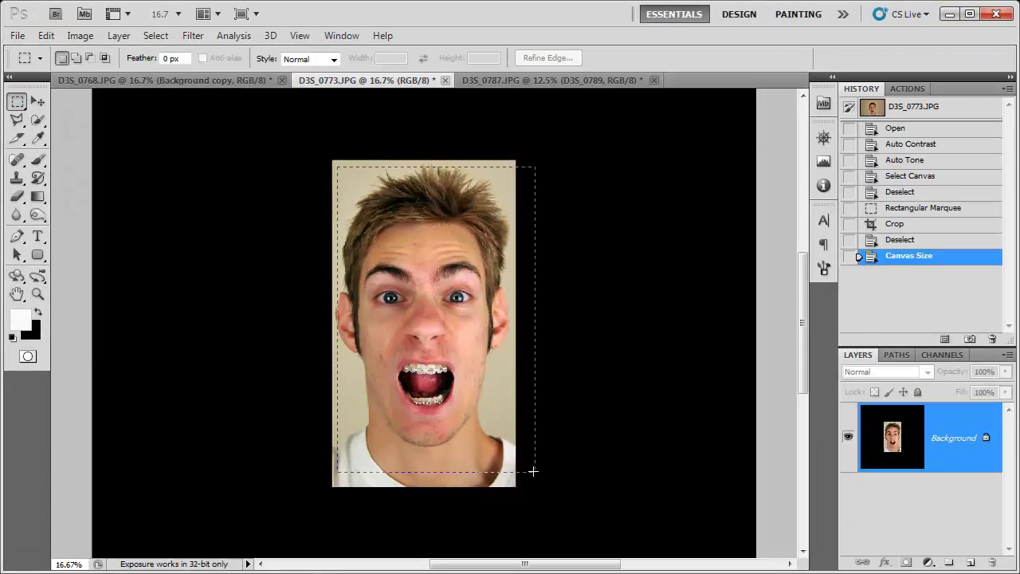
left_click(45, 35)
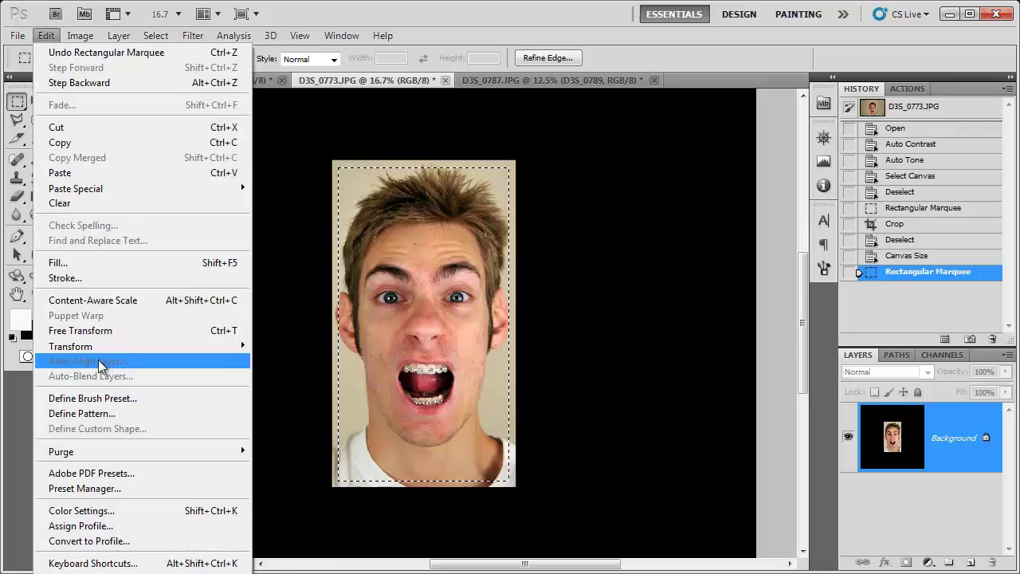
left_click(99, 299)
key("ctrl+minus")
key("ctrl+minus")
left_click_drag(379, 242, 331, 182)
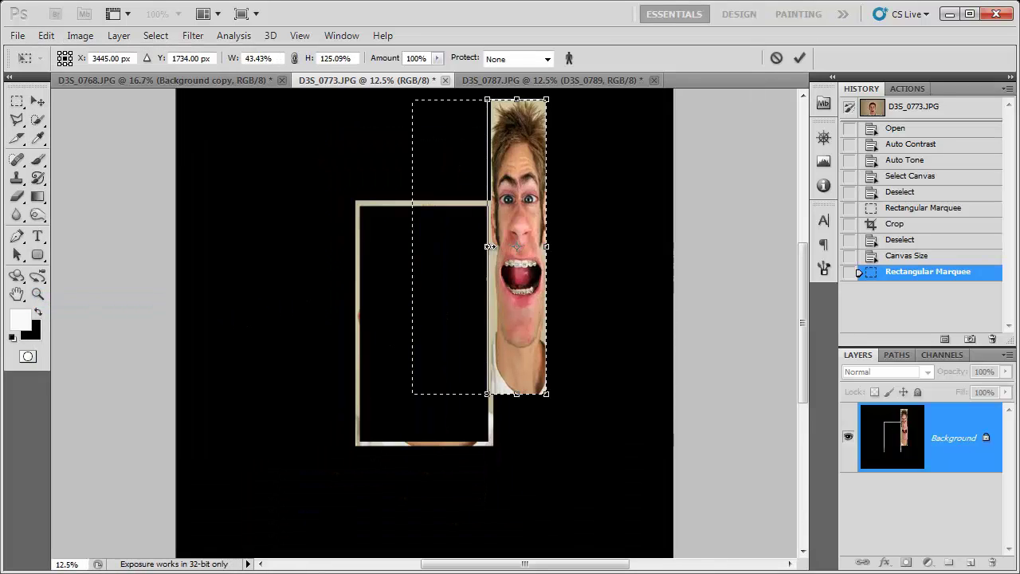
left_click_drag(548, 394, 584, 312)
key("Return")
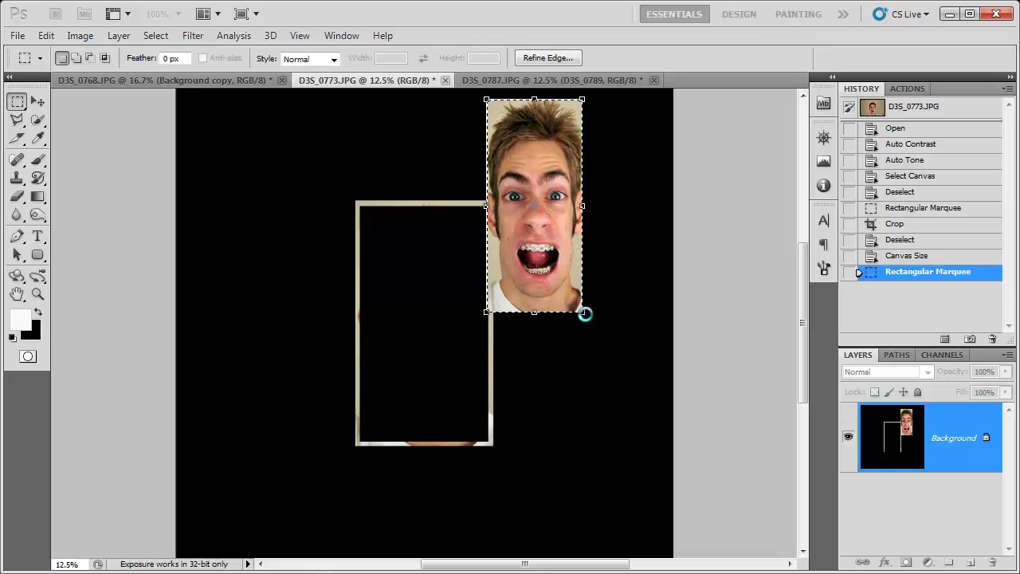